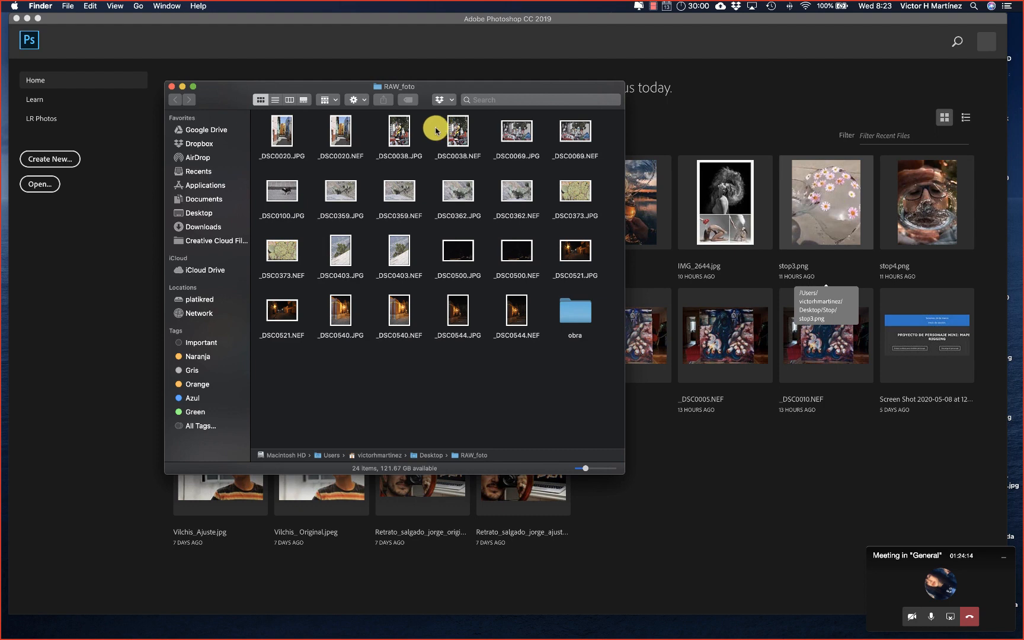
Step: Preview the NEF and JPG versions of _DSC0020 in the RAW_foto folder and open _DSC0020.JPG in Photoshop
click(335, 132)
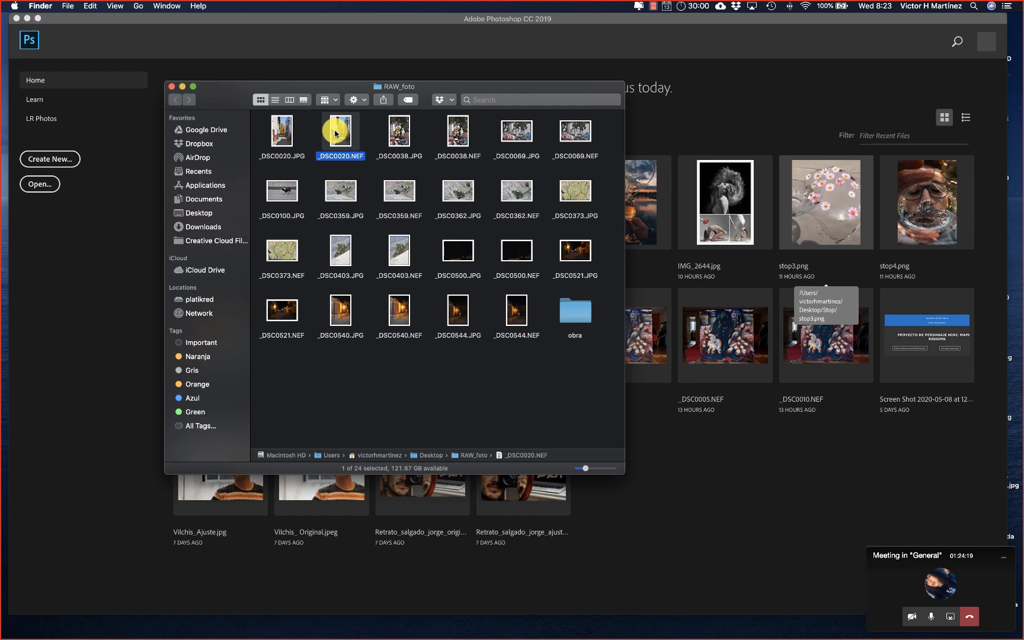
key(space)
click(279, 133)
key(space)
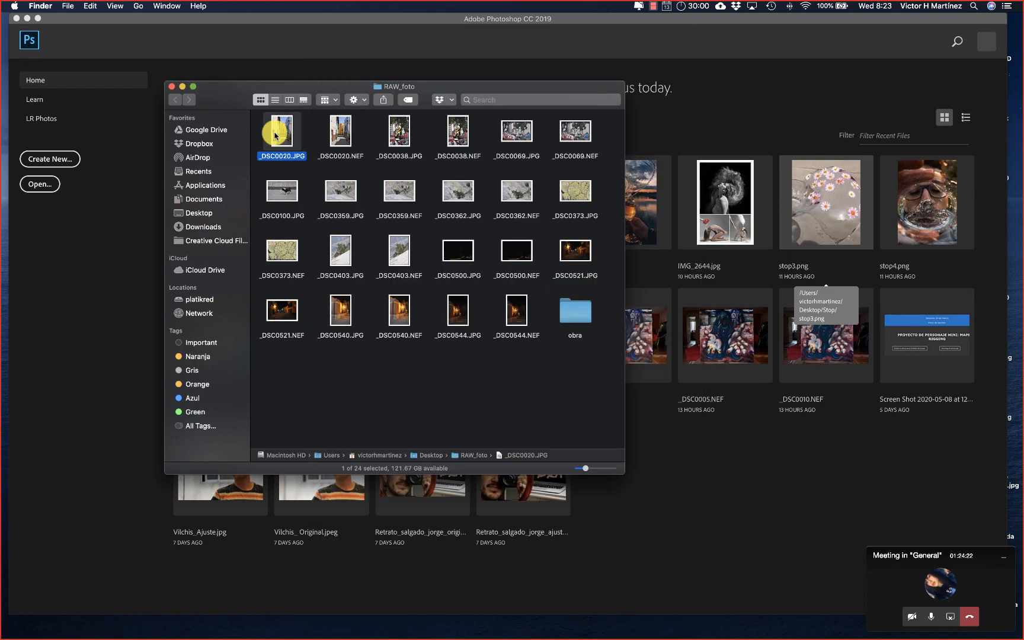
key(space)
key(space)
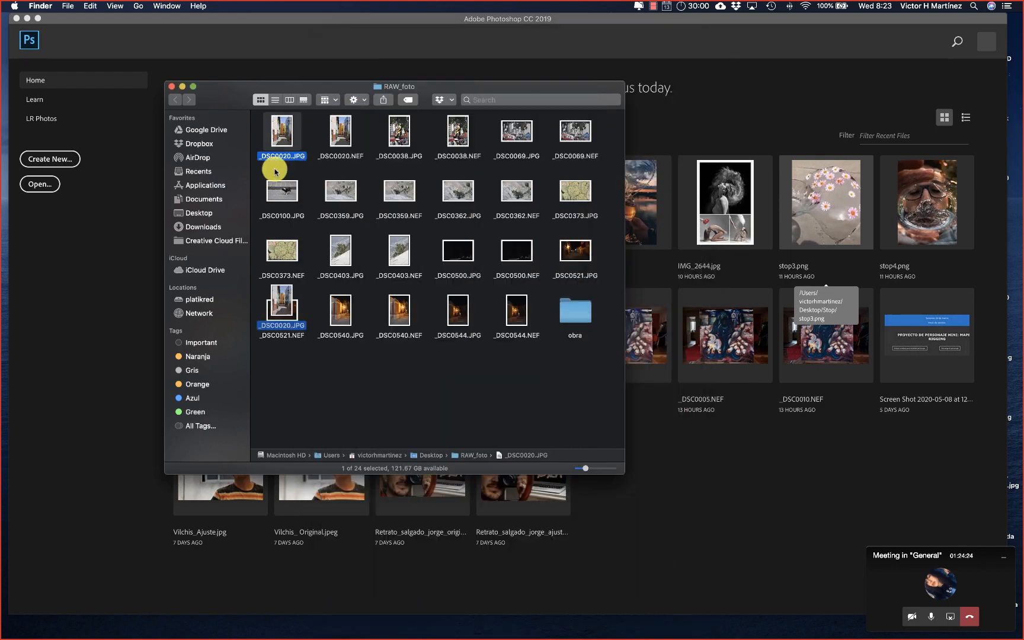
drag(472, 633, 605, 623)
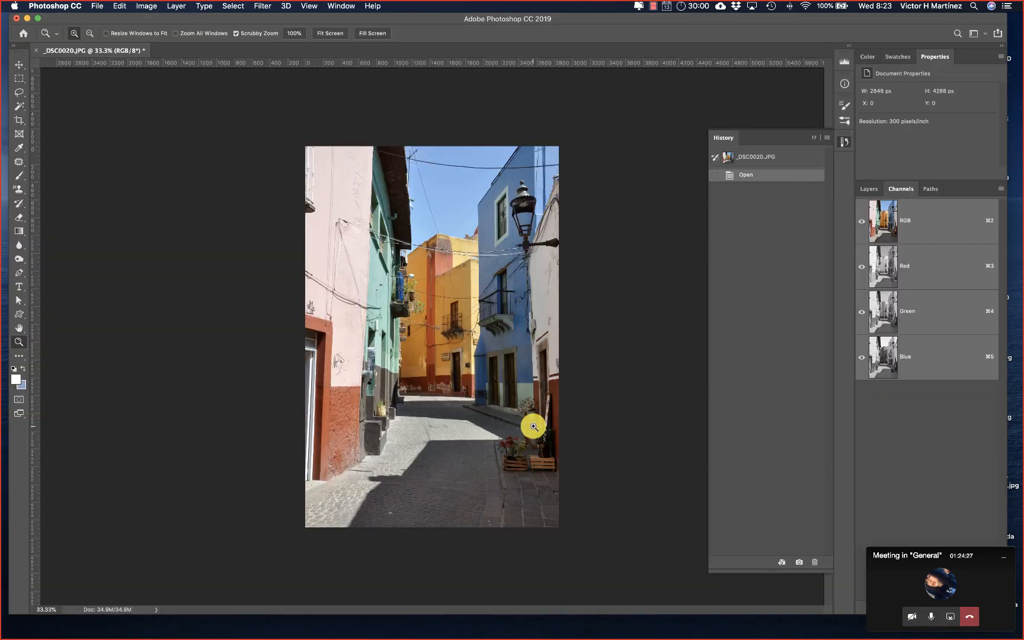
Step: Export the photo with Save for Web as a JPEG, reducing the quality to the minimum
click(475, 249)
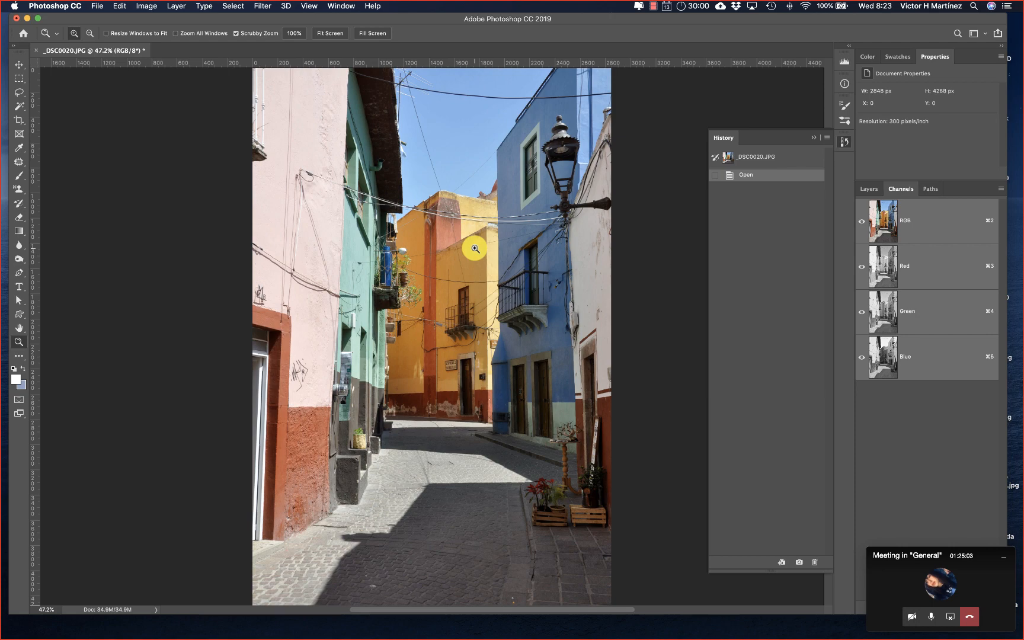
click(420, 232)
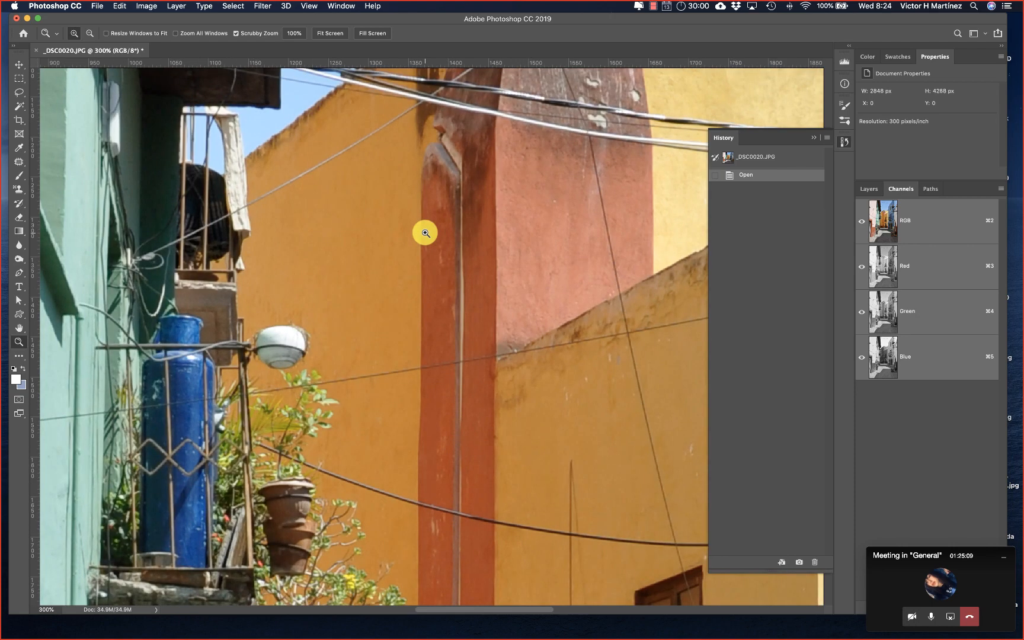
scroll(398, 229, up, 2)
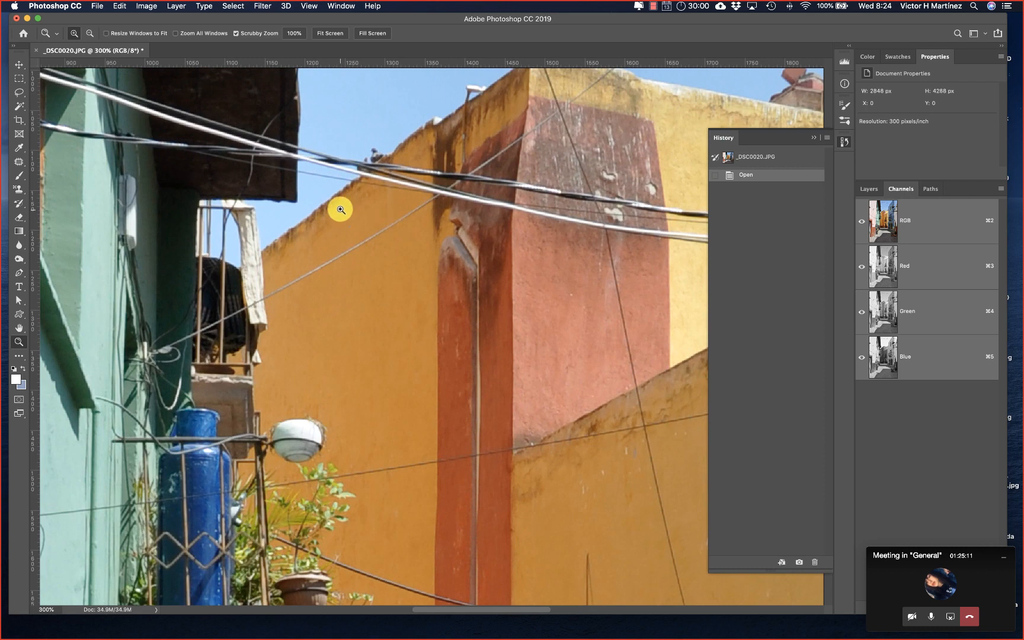
click(97, 6)
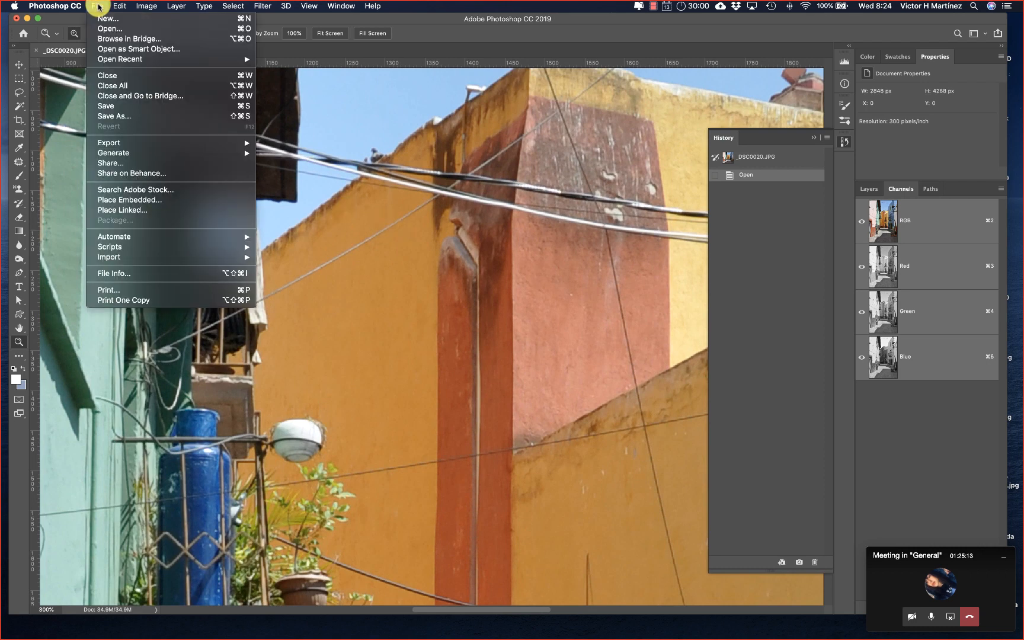
mouse_move(118, 141)
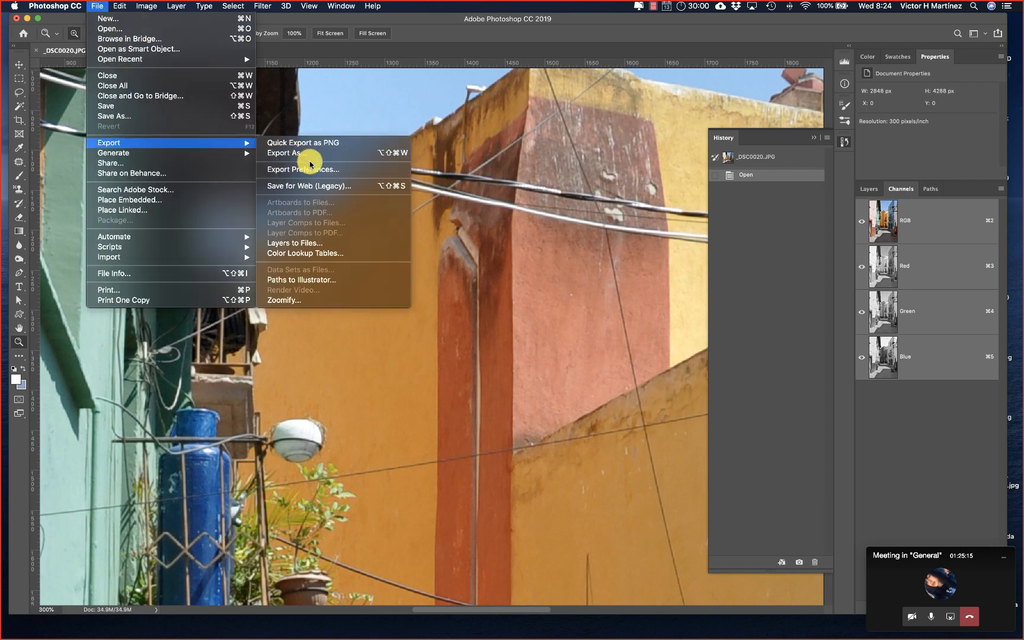
click(302, 187)
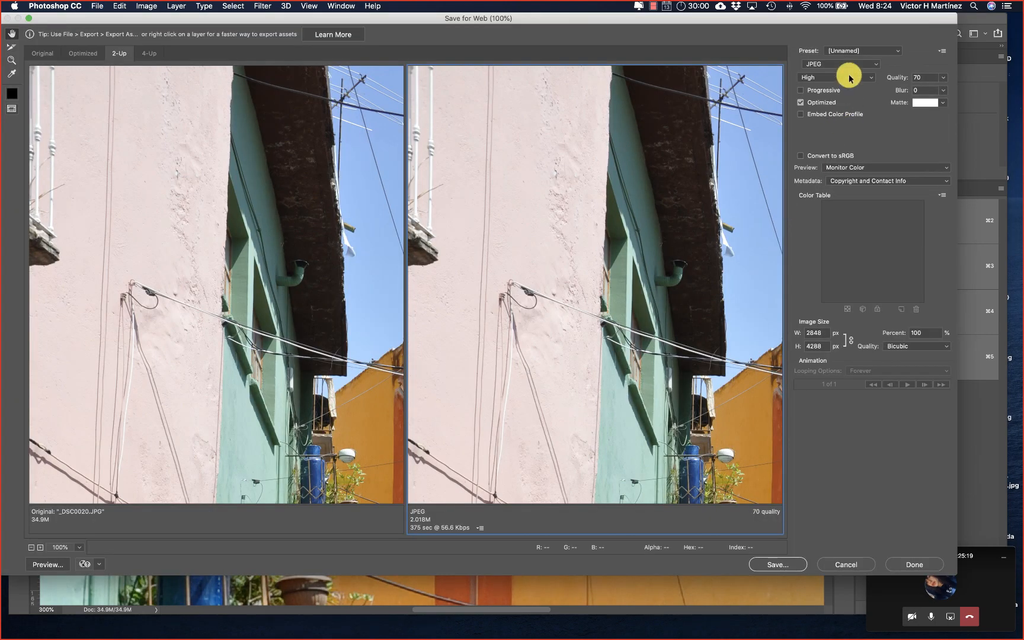
click(849, 78)
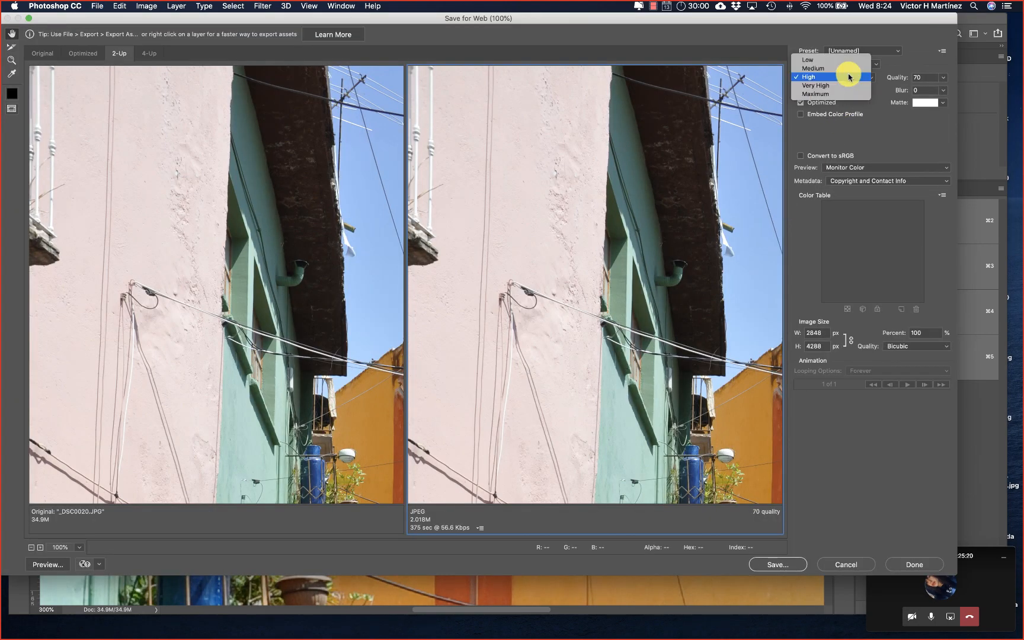
click(850, 76)
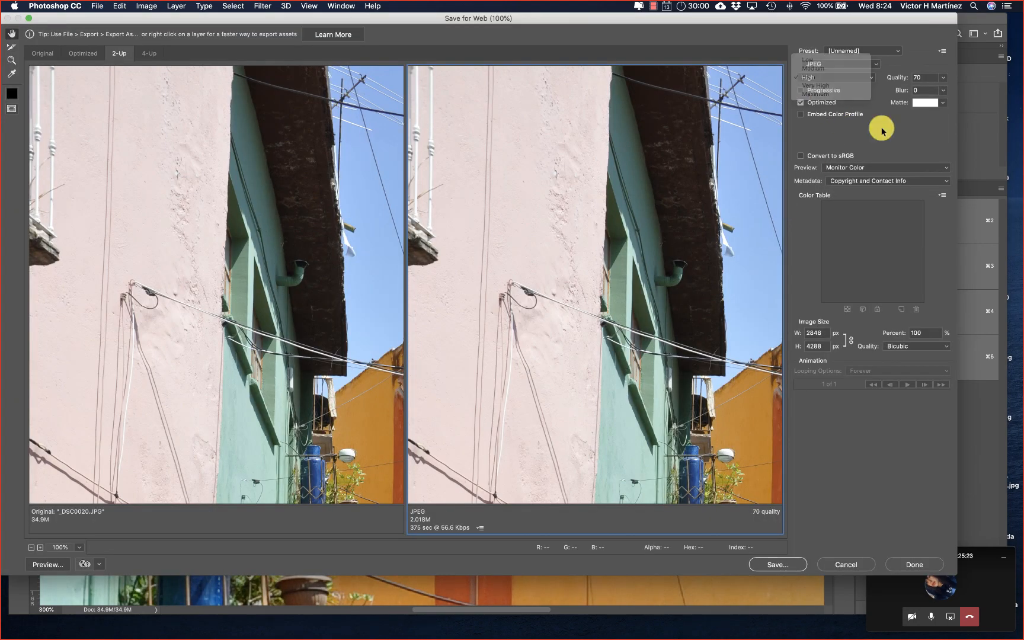
click(942, 78)
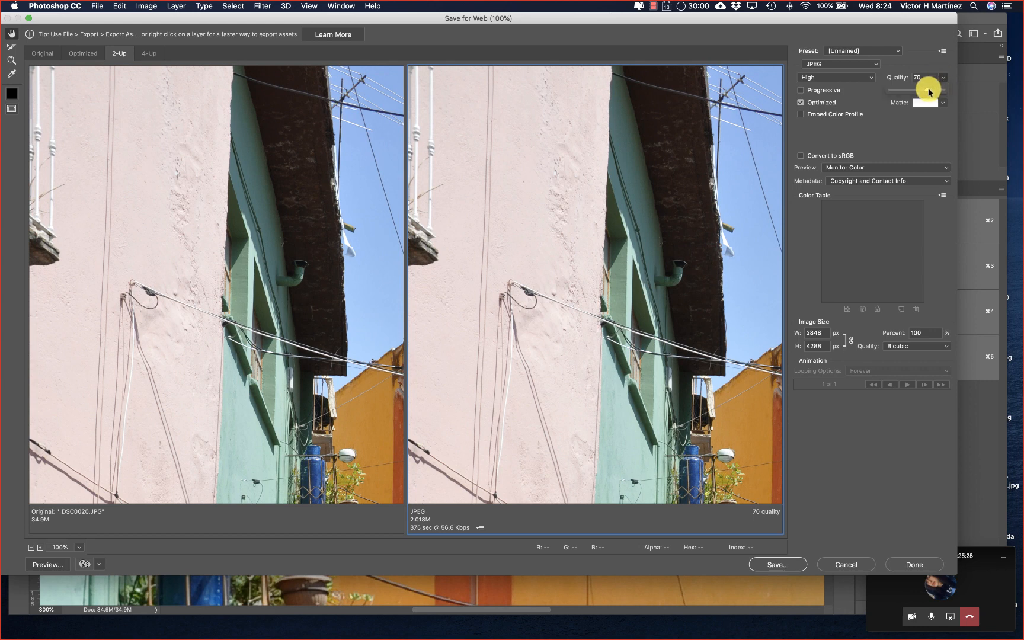
drag(928, 87, 831, 126)
click(893, 107)
click(771, 562)
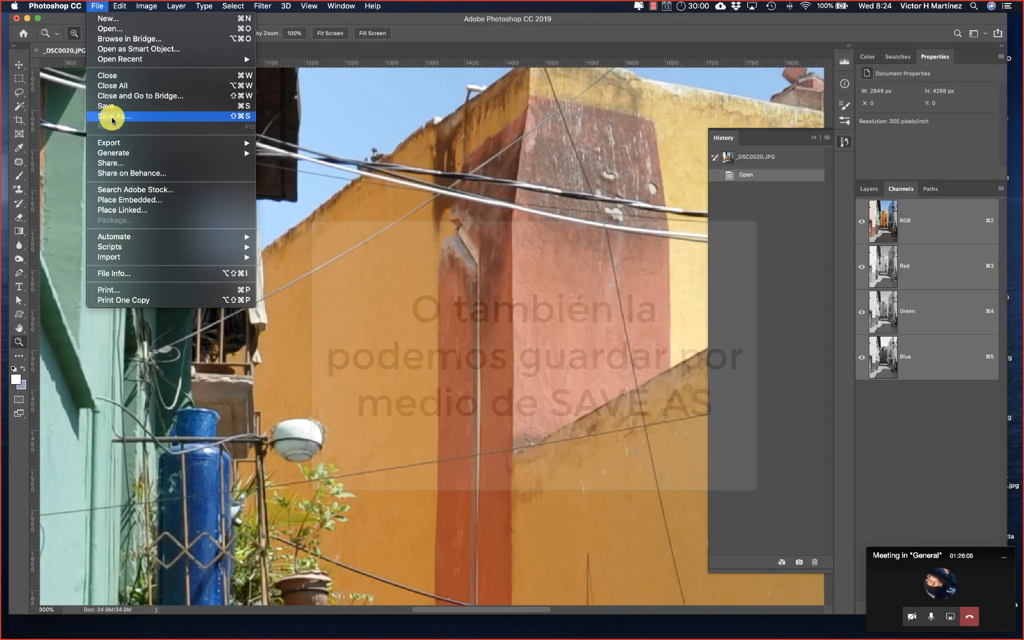
Step: Save the photo to the Desktop under the name pixelMal in JPEG format, without embedding the Adobe RGB (1998) color profile
click(112, 120)
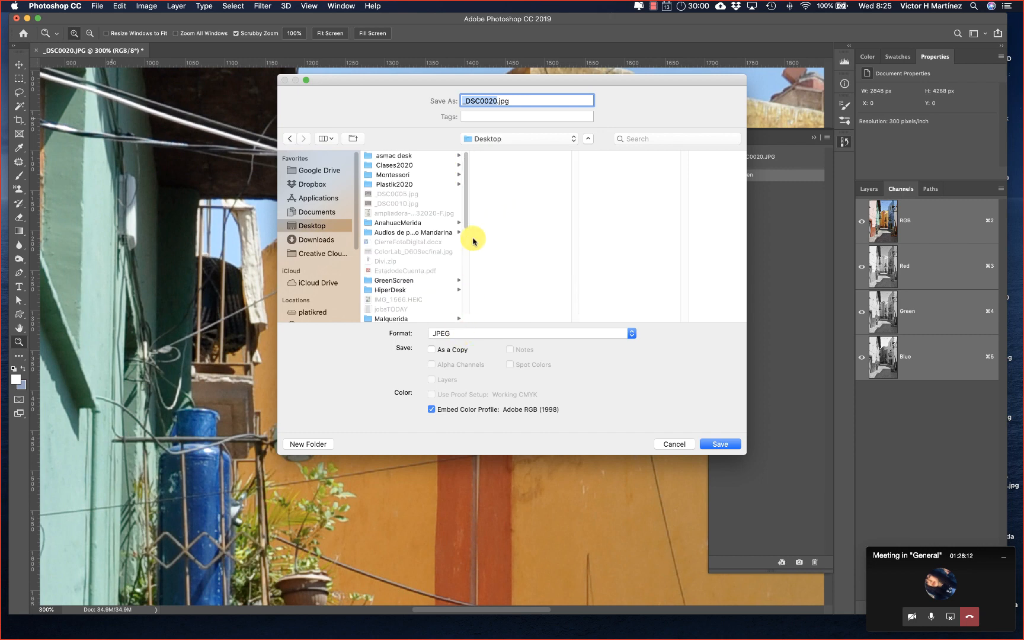
text(pixelMal)
click(485, 333)
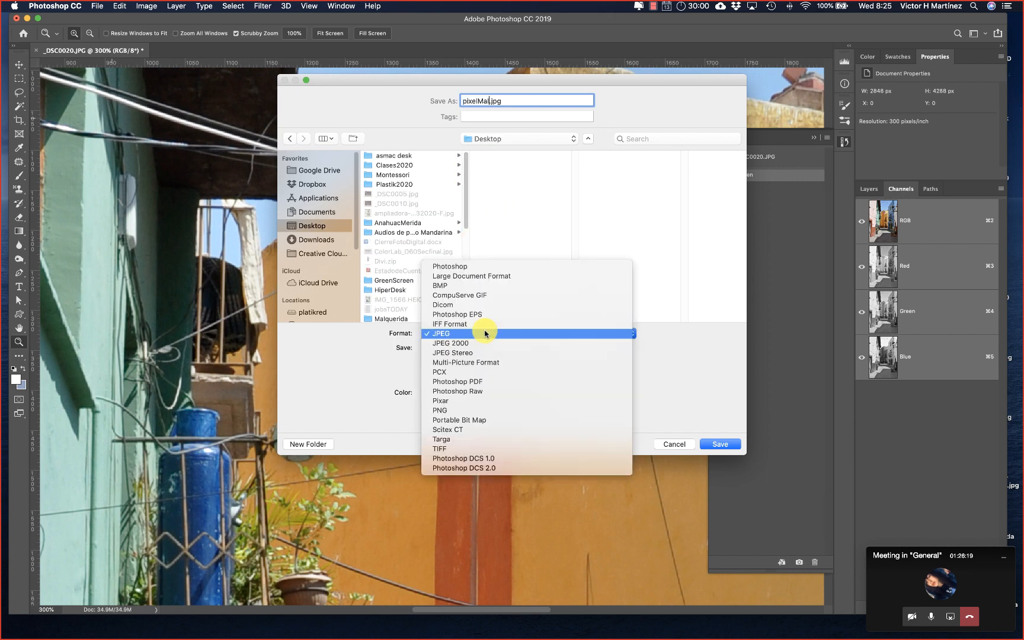
click(485, 333)
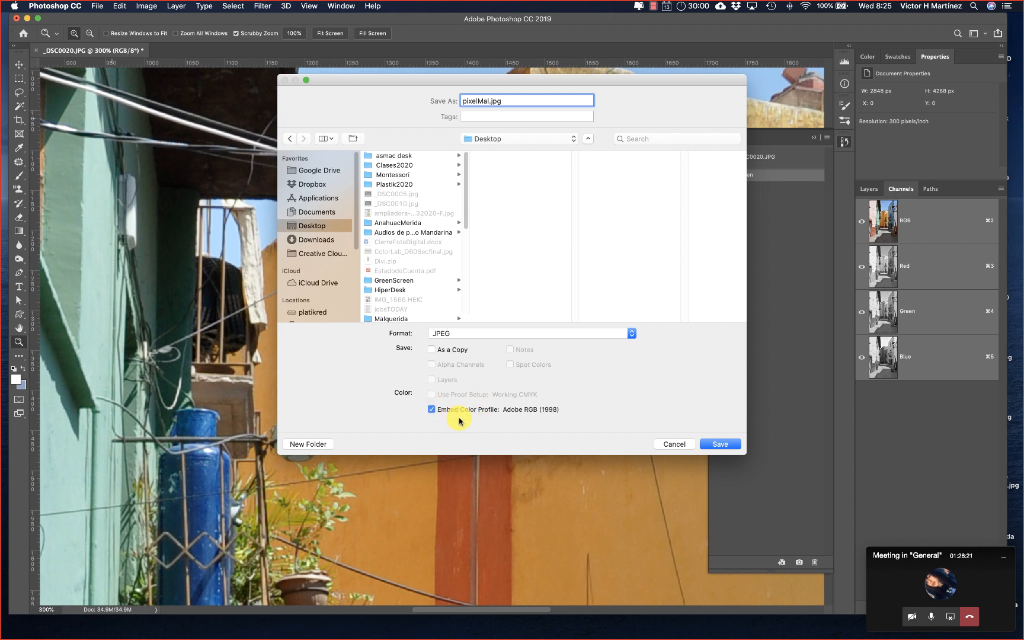
click(432, 410)
click(429, 410)
click(431, 410)
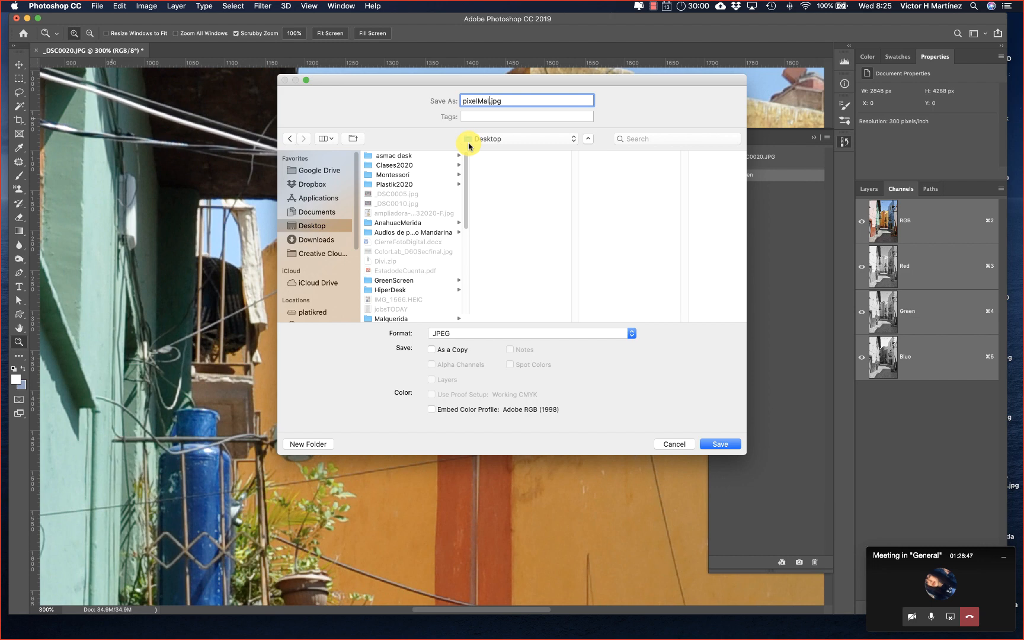
click(717, 445)
Step: Set the JPEG image quality to 0 with Baseline ("Standard") formatting and complete the save
drag(687, 279, 606, 275)
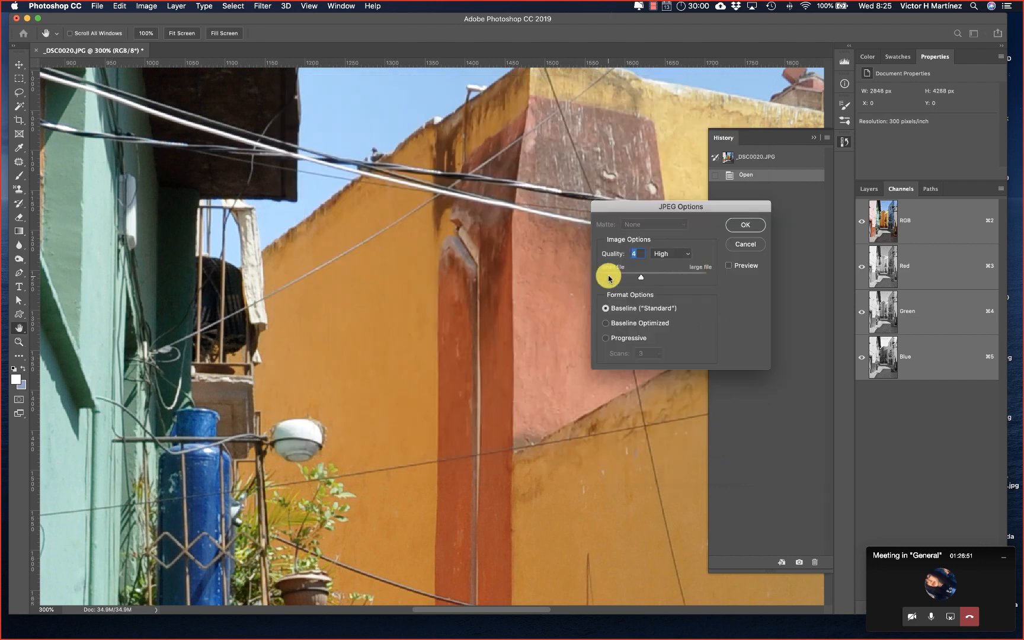
click(745, 226)
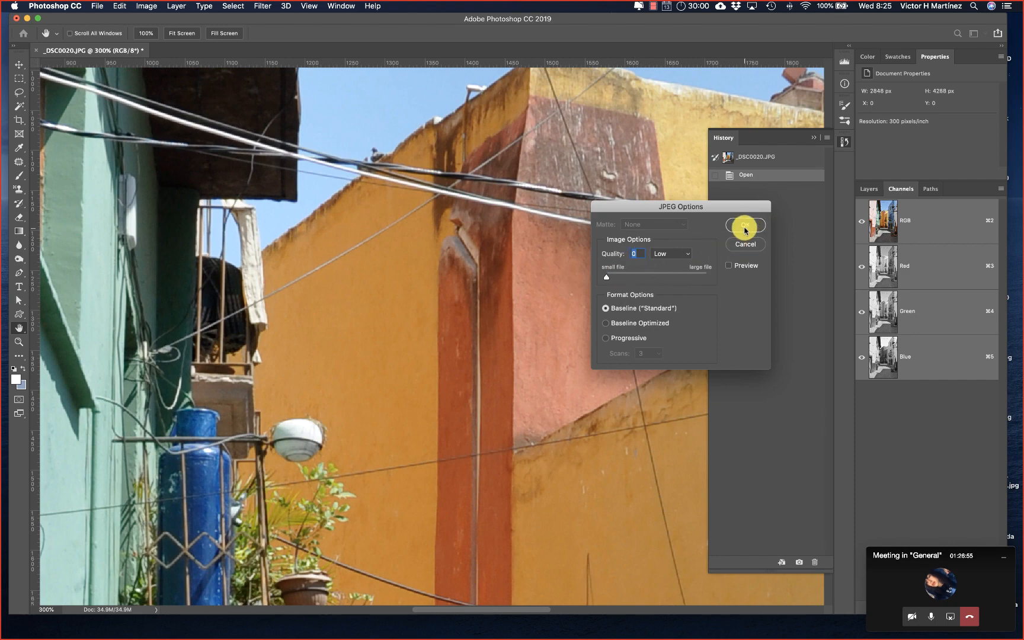
key(z)
Step: Open pixelMal.jpg from the desktop in Photoshop and examine its compression quality around the cables and yellow wall, up close and as a whole
key(F11)
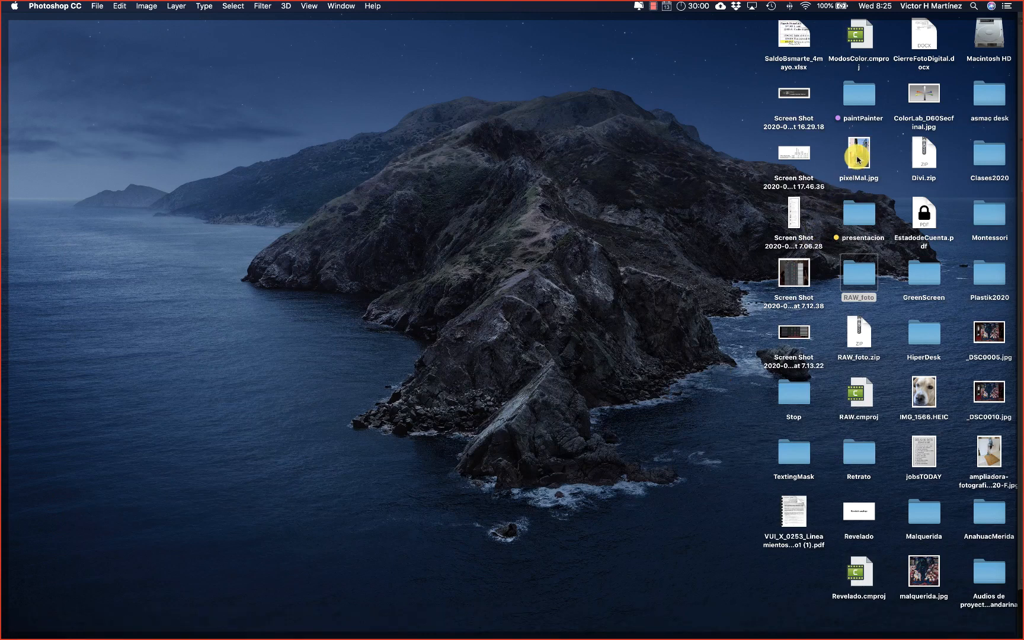
drag(857, 151, 592, 613)
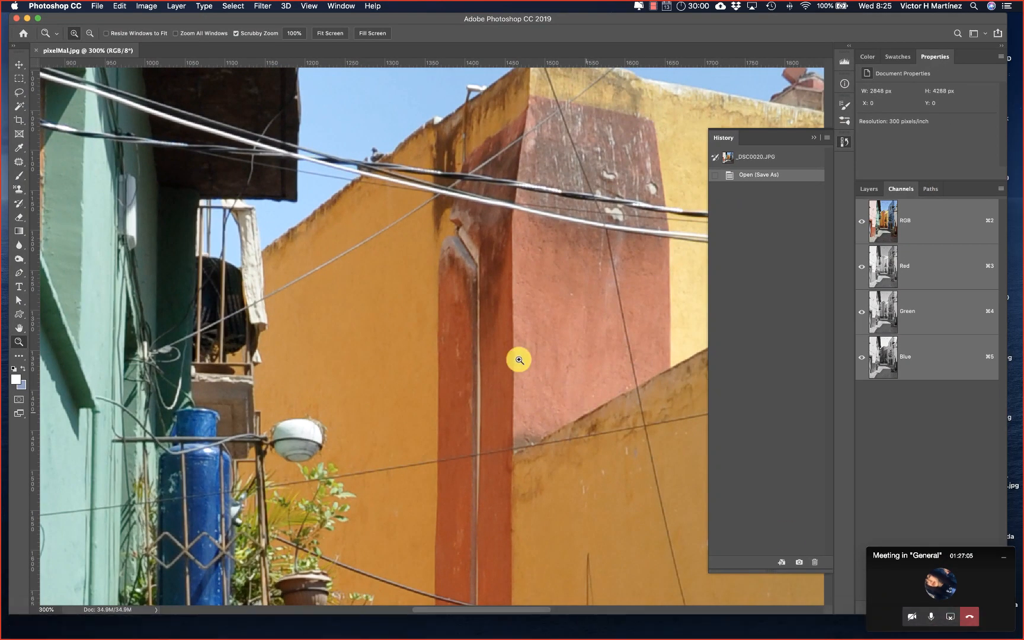
drag(368, 174, 368, 173)
click(368, 173)
click(334, 200)
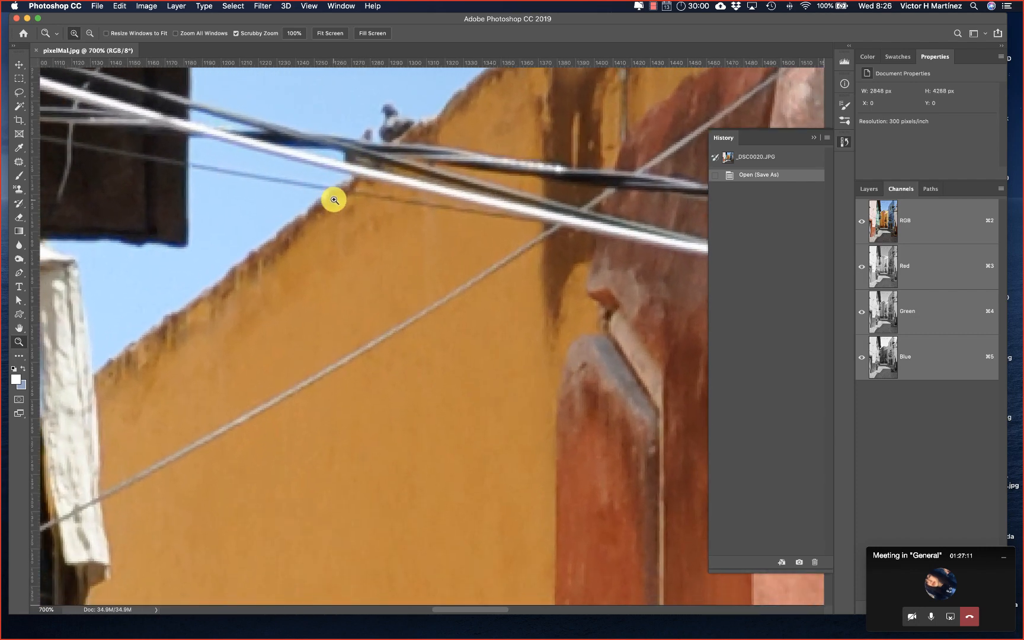
scroll(334, 201, left, 5)
scroll(333, 200, up, 3)
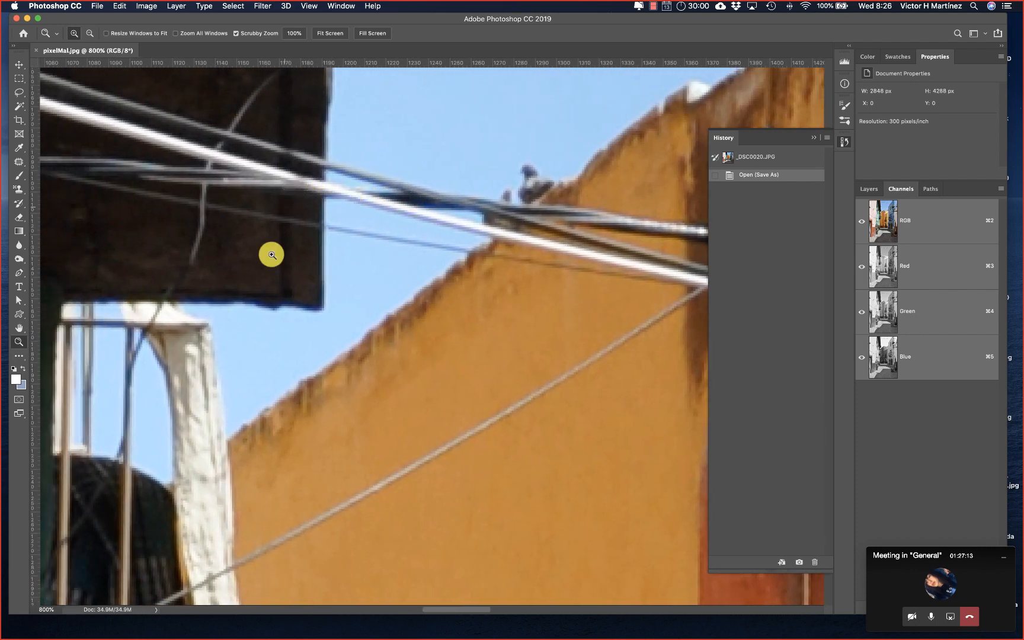
key(super+0)
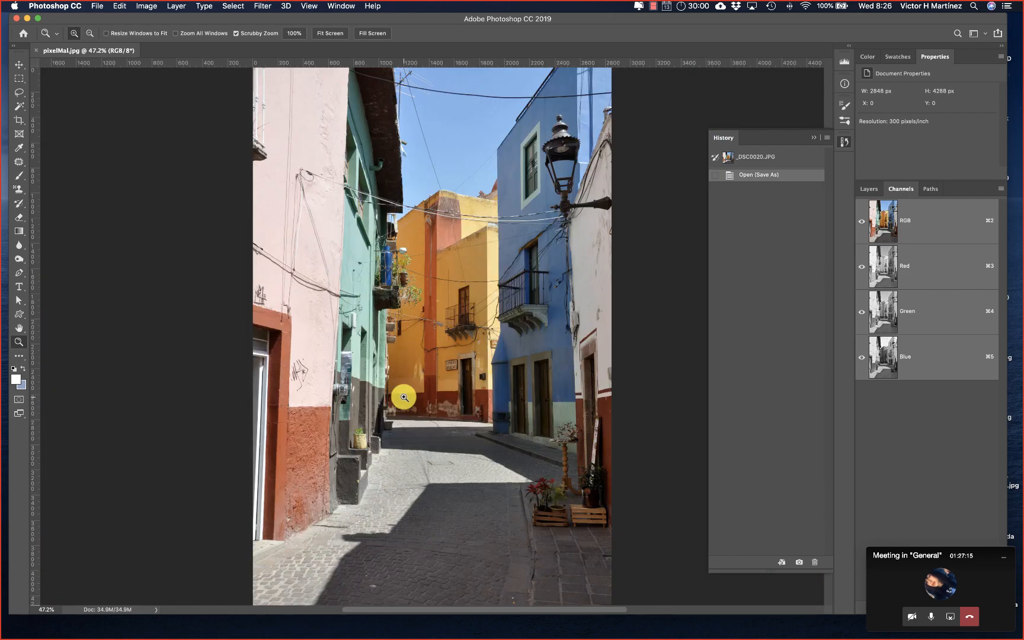
click(433, 335)
click(433, 335)
click(433, 335)
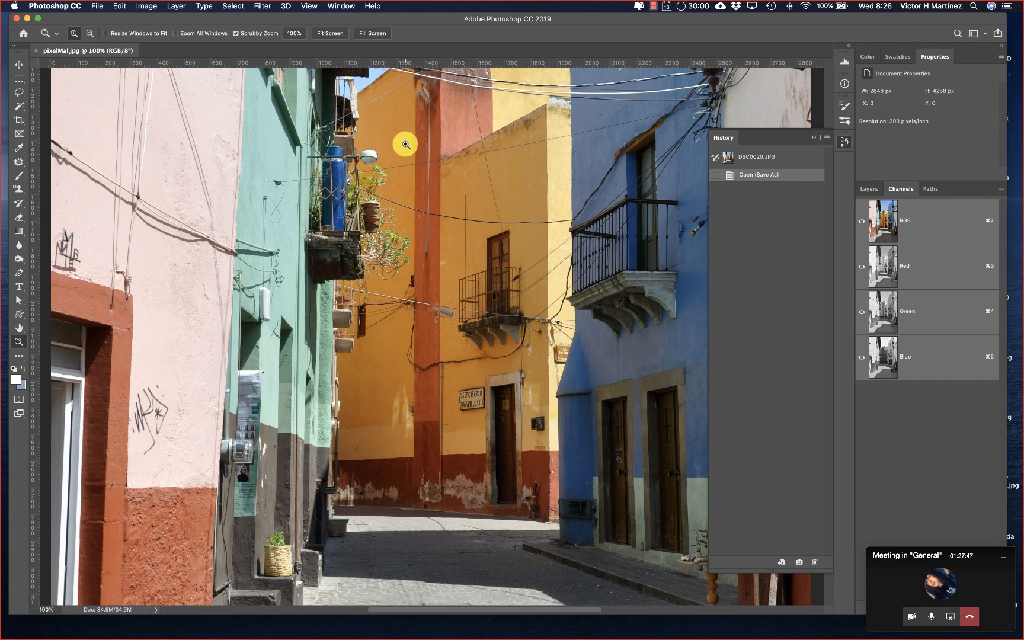
alt+click(403, 260)
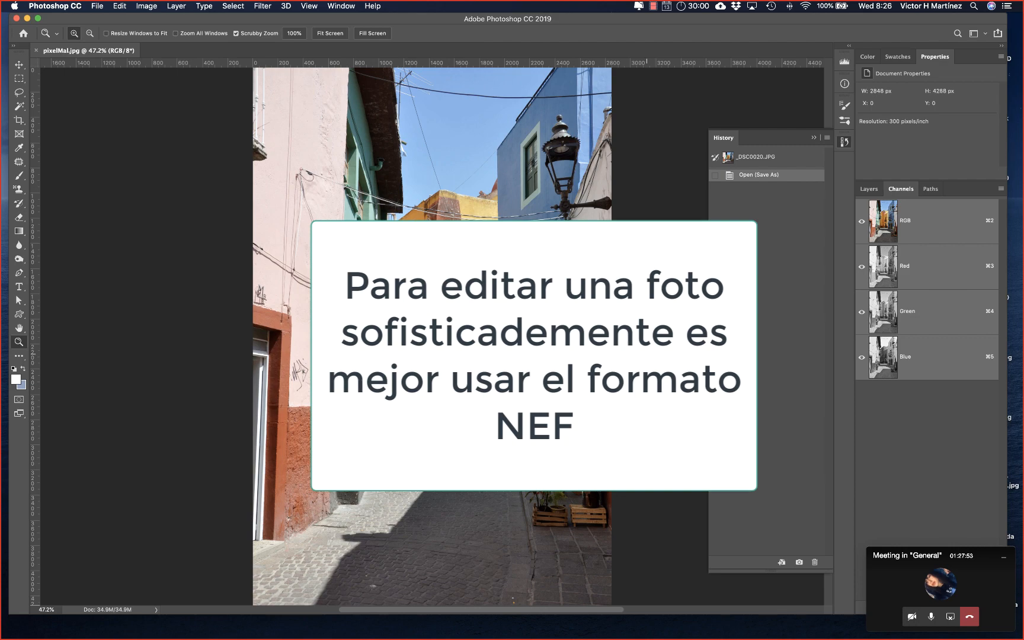
Step: Switch to Finder and open _DSC0020.NEF from the RAW_foto folder in Photoshop's Camera Raw
key(super+Tab)
key(super+Tab)
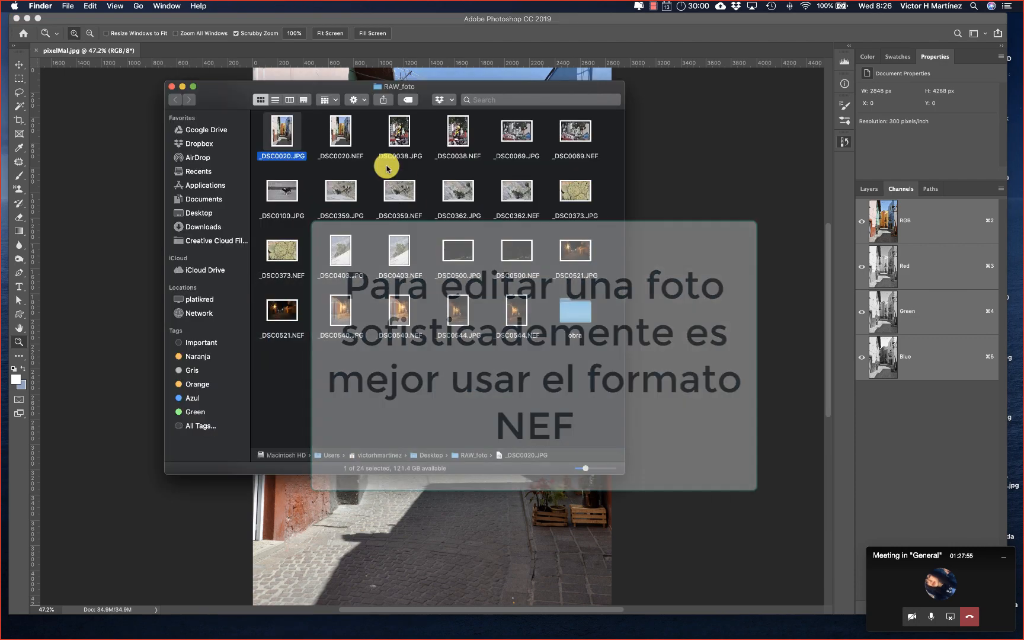
click(341, 130)
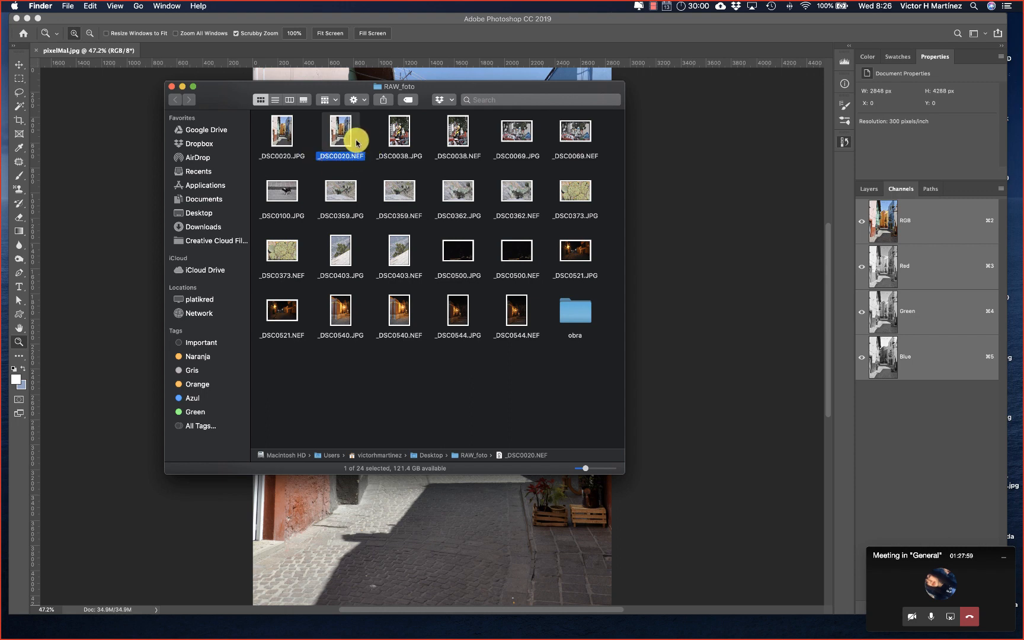
drag(343, 131, 588, 613)
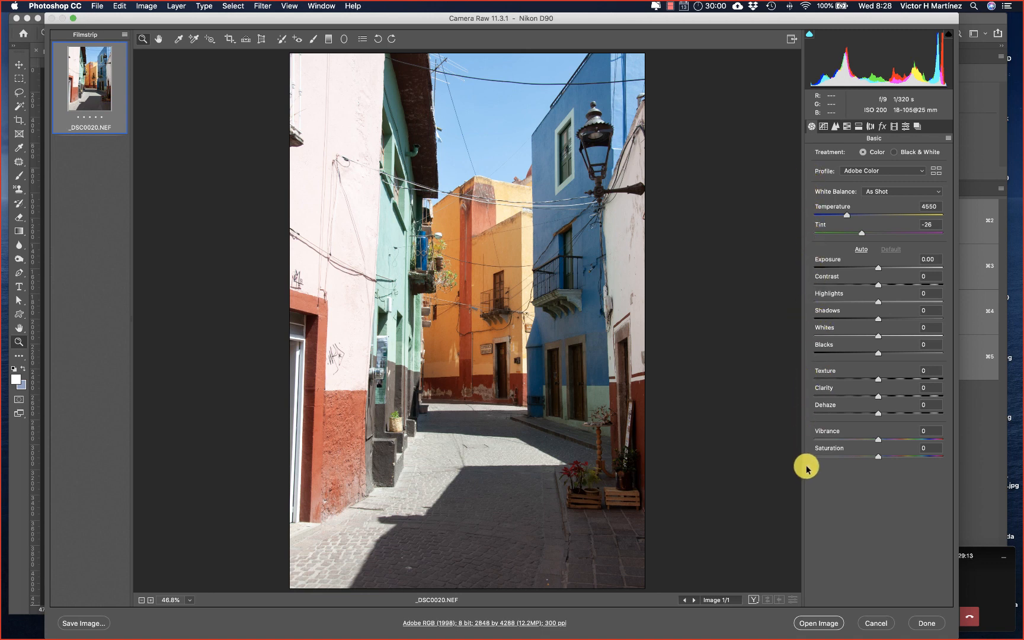
Step: Review the Tone Curve, Detail, HSL Adjustments, Split Toning and Lens Corrections settings available for the NEF photo
click(825, 125)
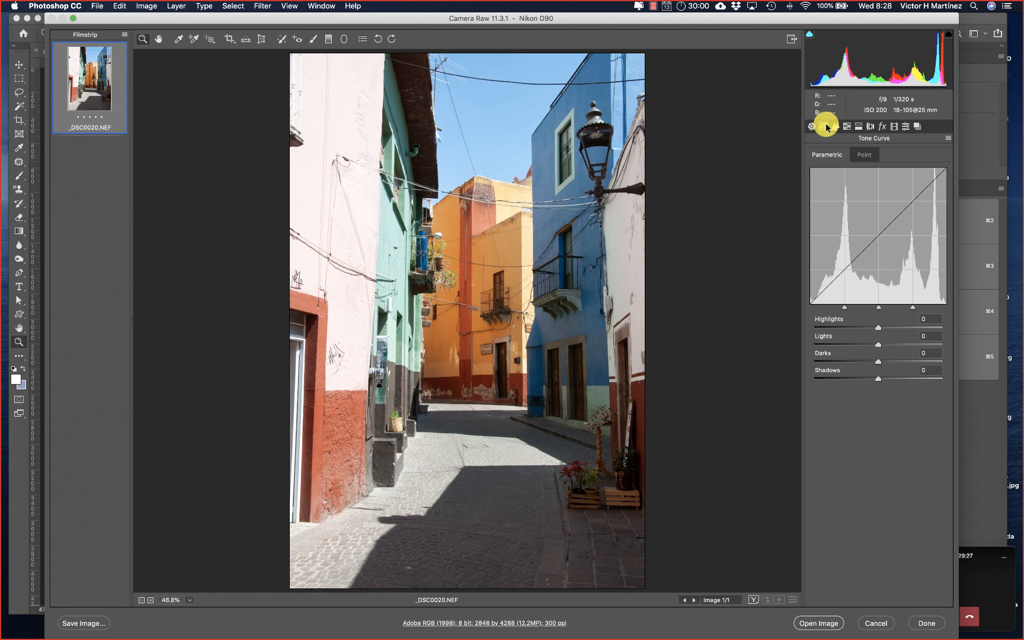
click(836, 127)
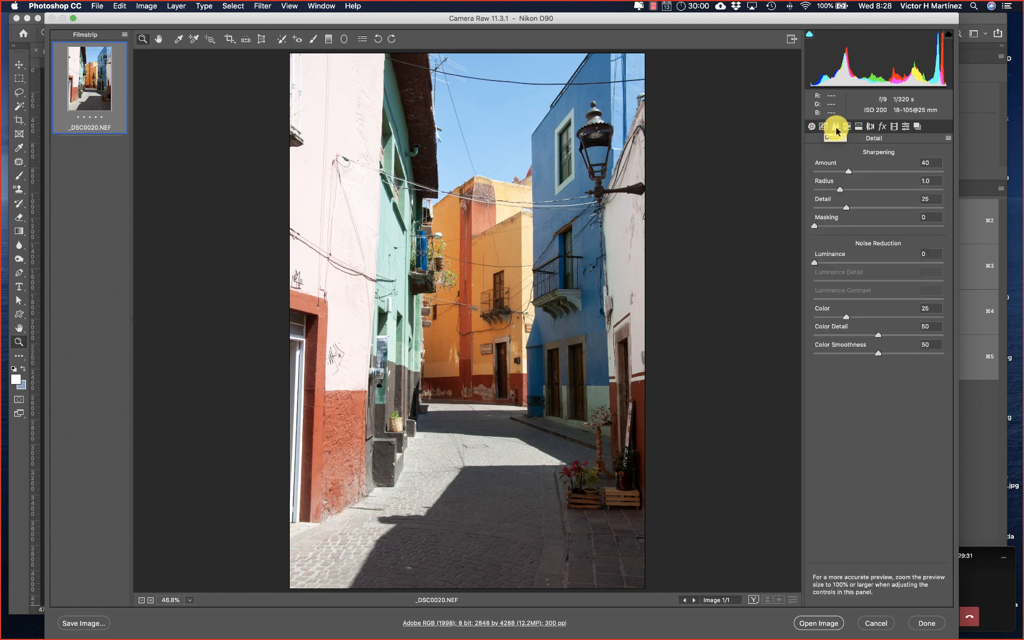
click(847, 127)
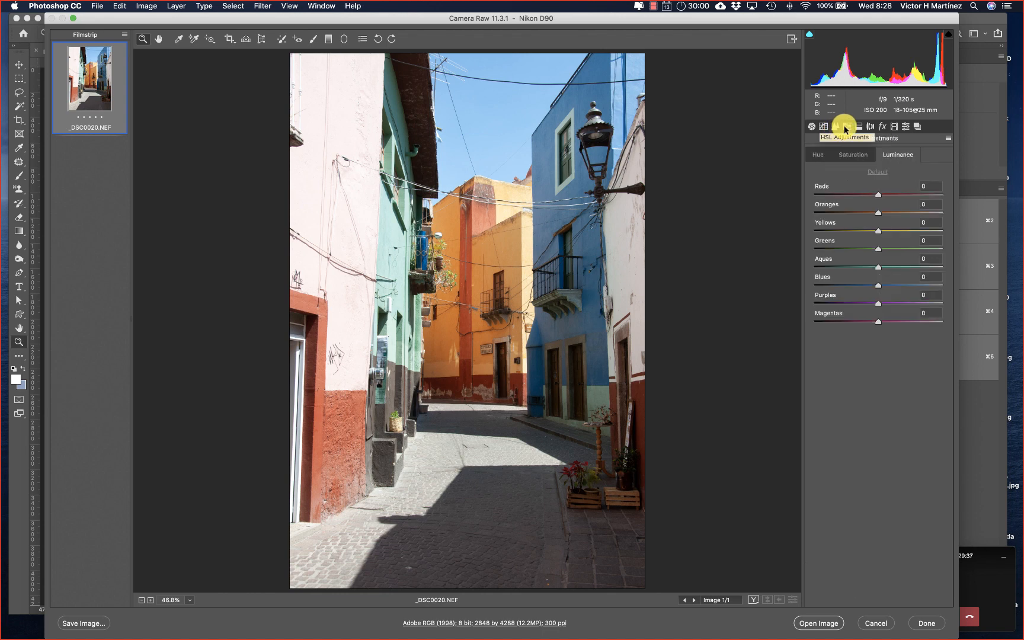
click(858, 127)
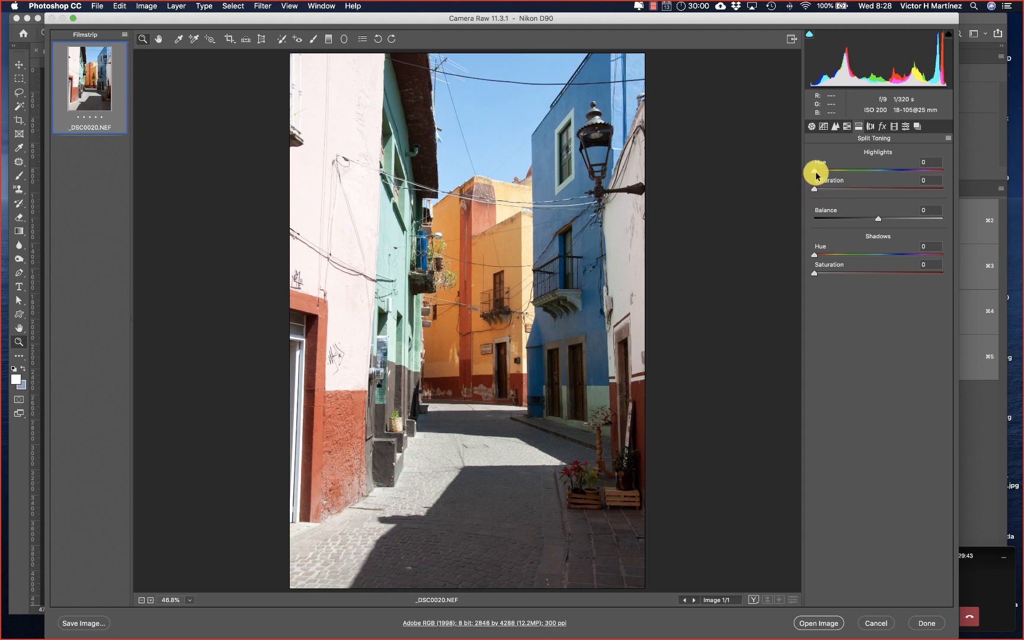
click(869, 126)
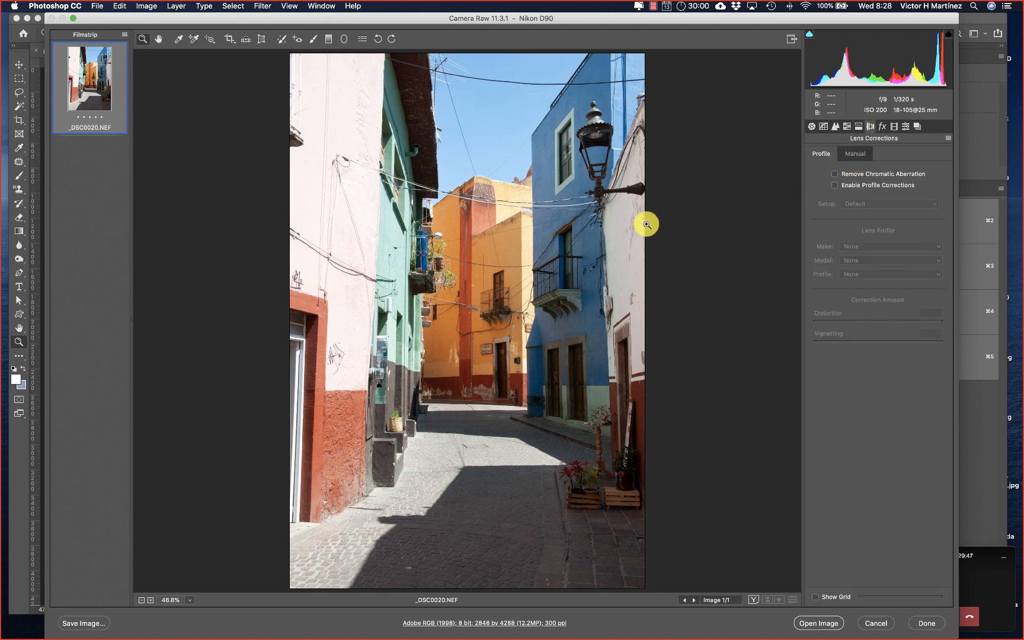
Step: Review the Effects and Calibration settings and the Presets list available for the NEF photo
click(883, 126)
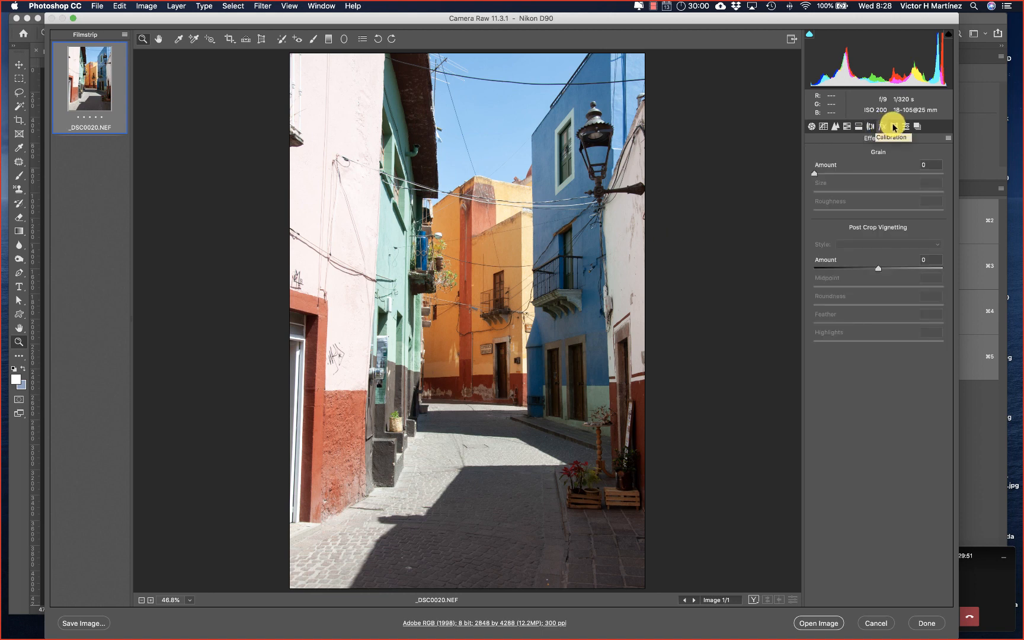
click(894, 127)
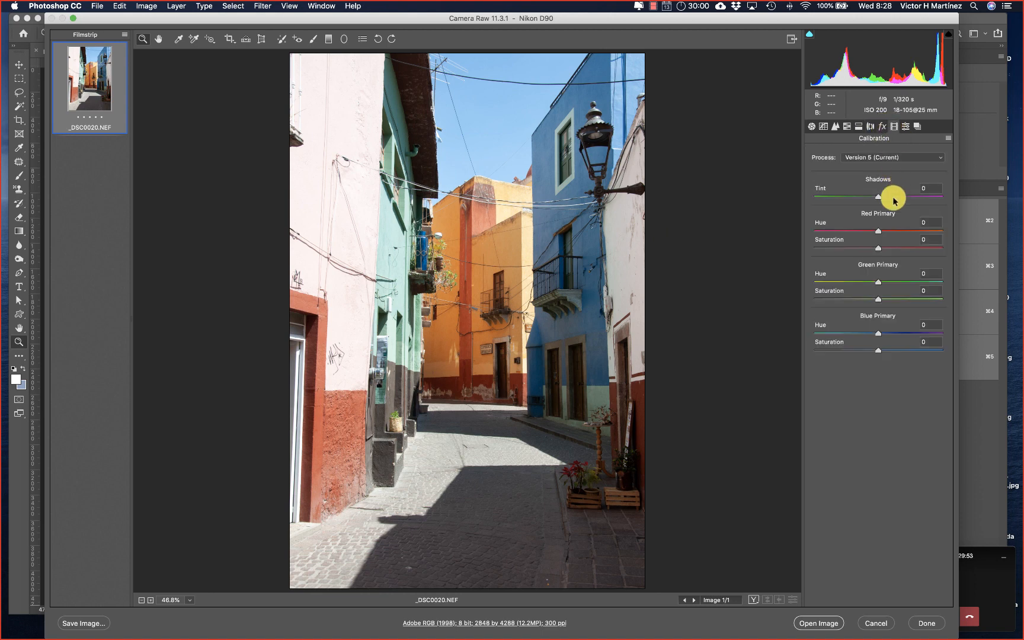
click(907, 126)
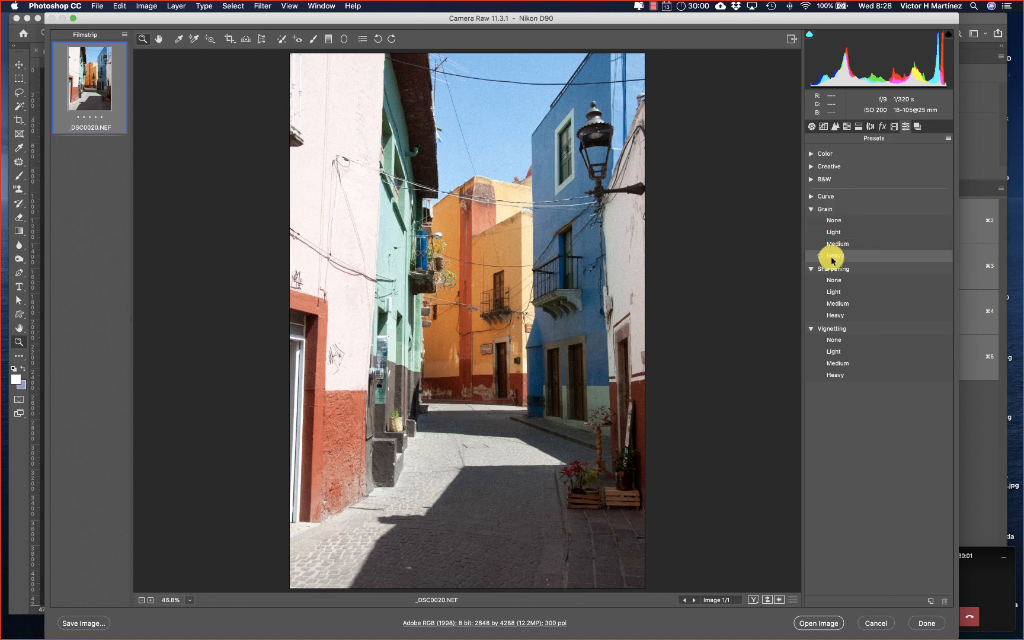
Step: Compare the Heavy and None grain presets on the photo up close, finishing with None applied
click(831, 255)
click(538, 286)
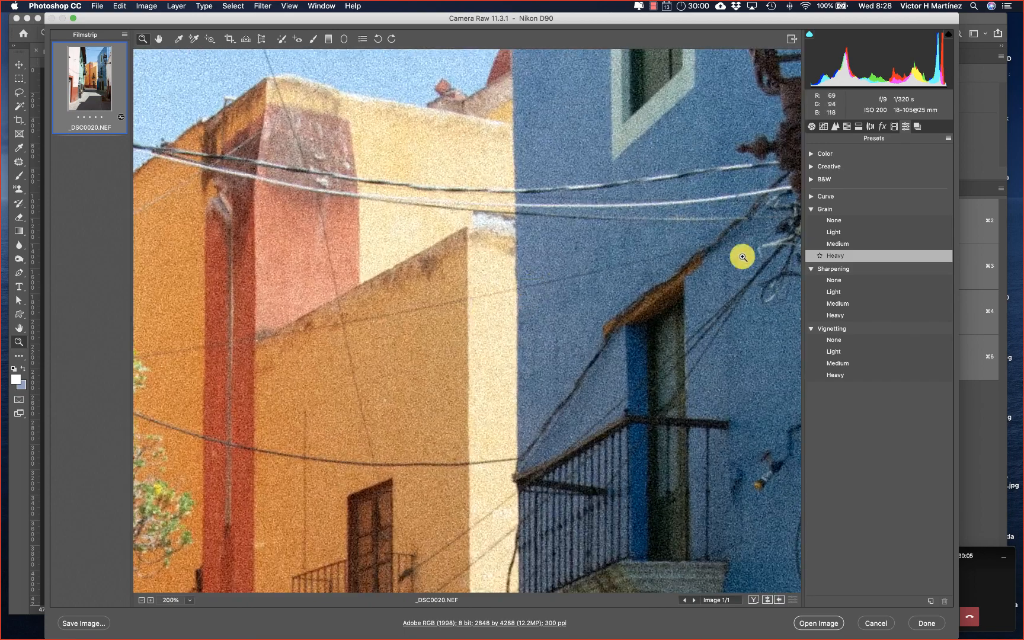
click(826, 222)
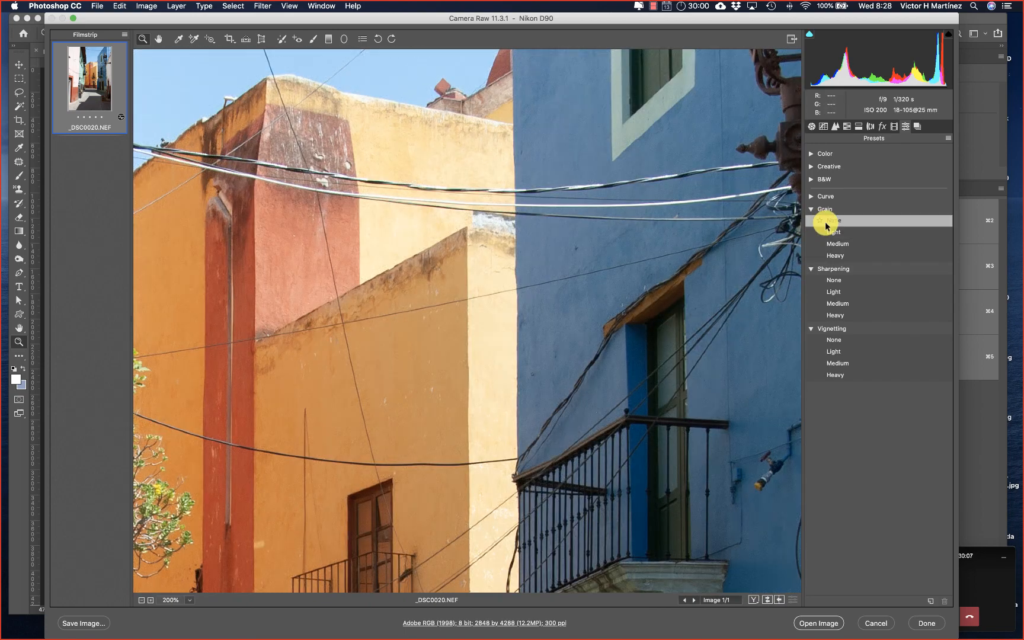
click(827, 253)
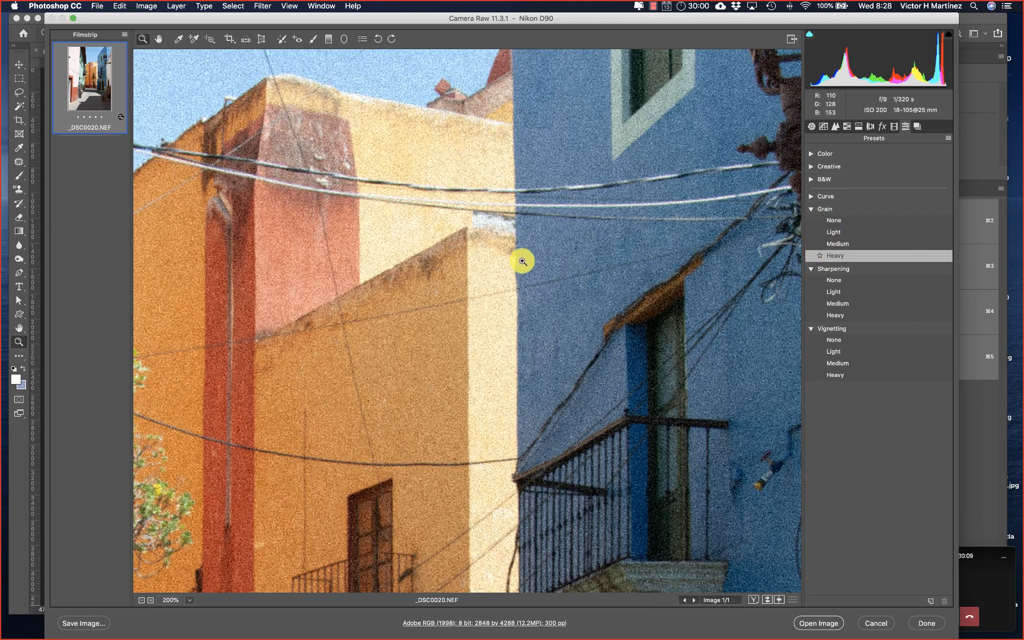
click(863, 221)
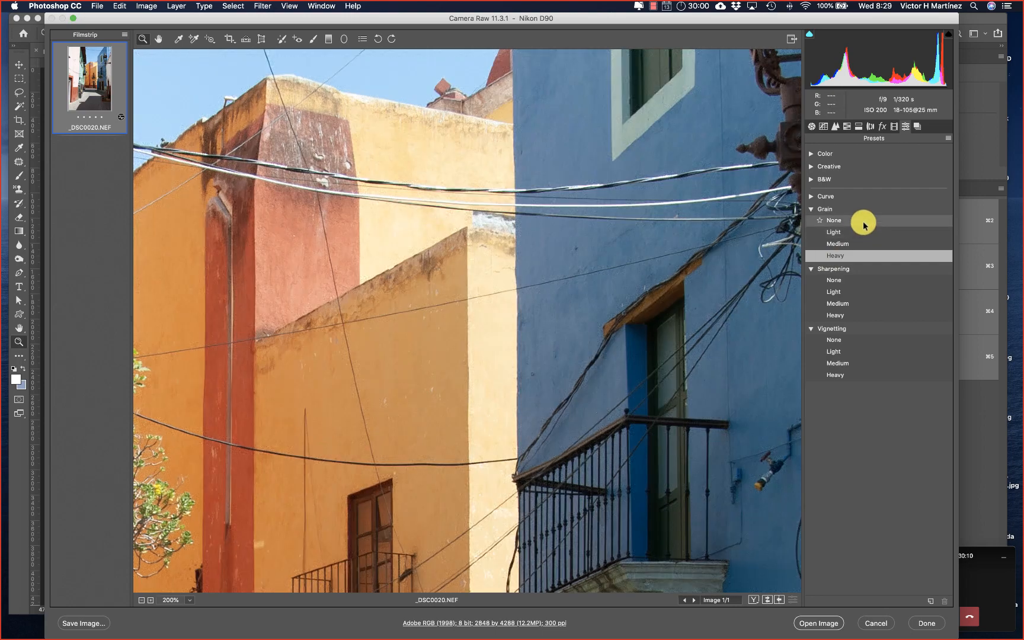
Step: Check the photo's Snapshots, return to the Basic adjustments, and examine the blue balcony up close and the photo at 50%
click(918, 126)
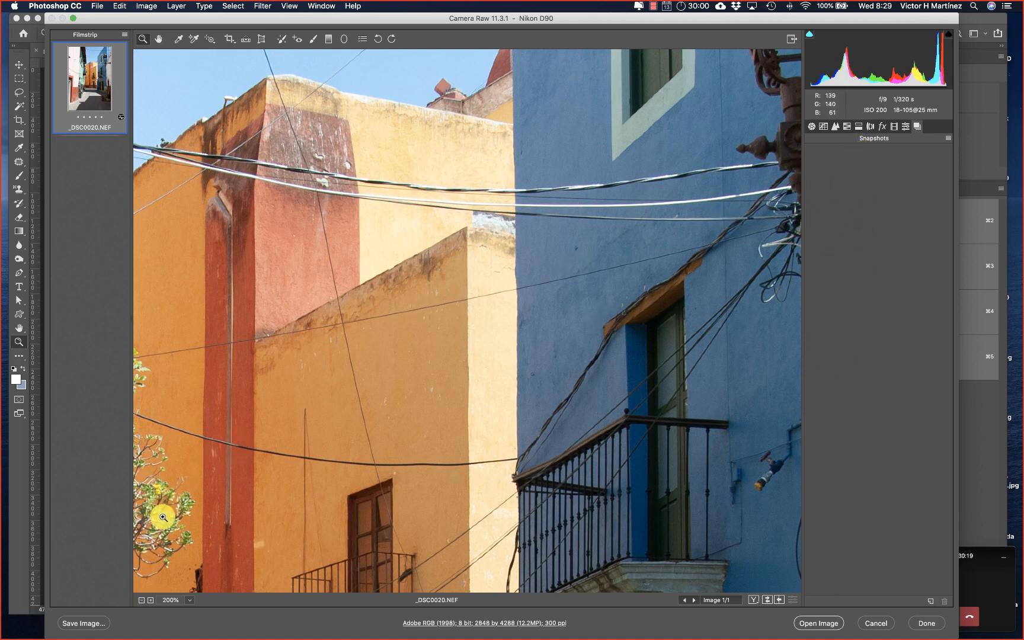
click(144, 600)
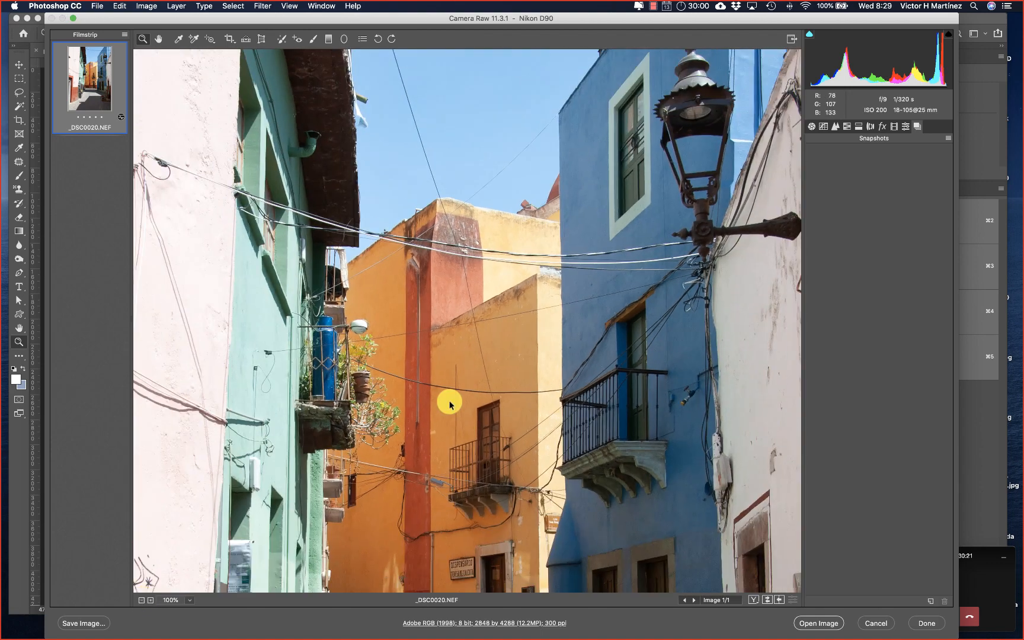
click(811, 126)
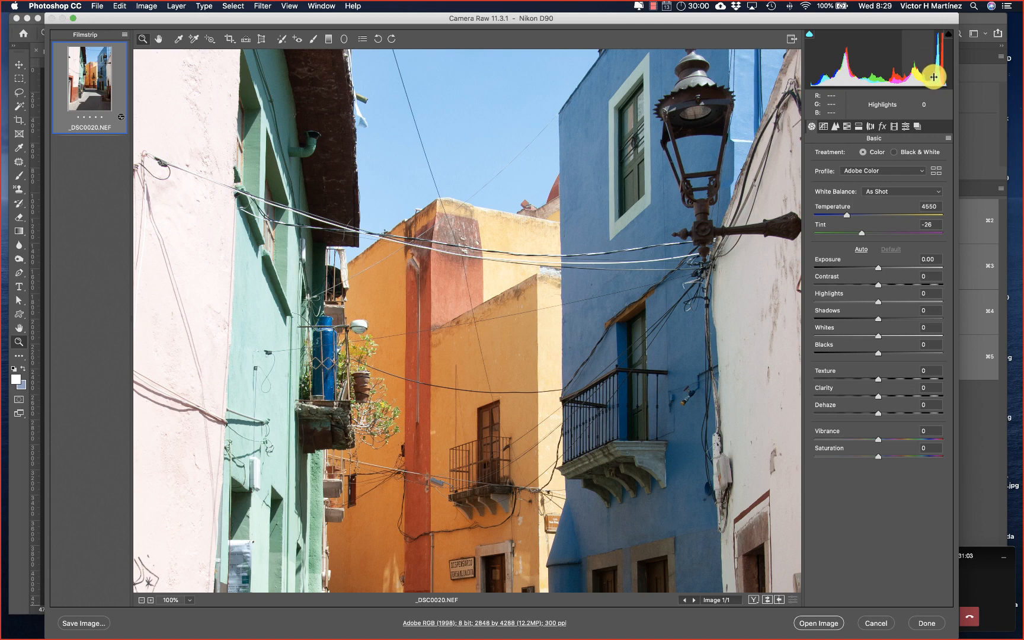
click(577, 365)
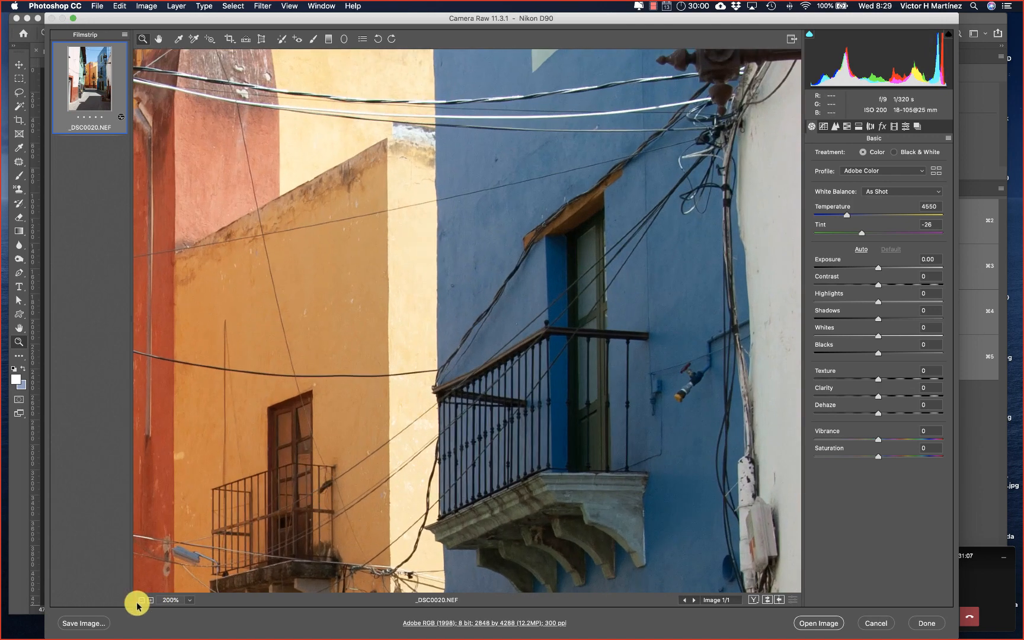
click(141, 600)
click(141, 600)
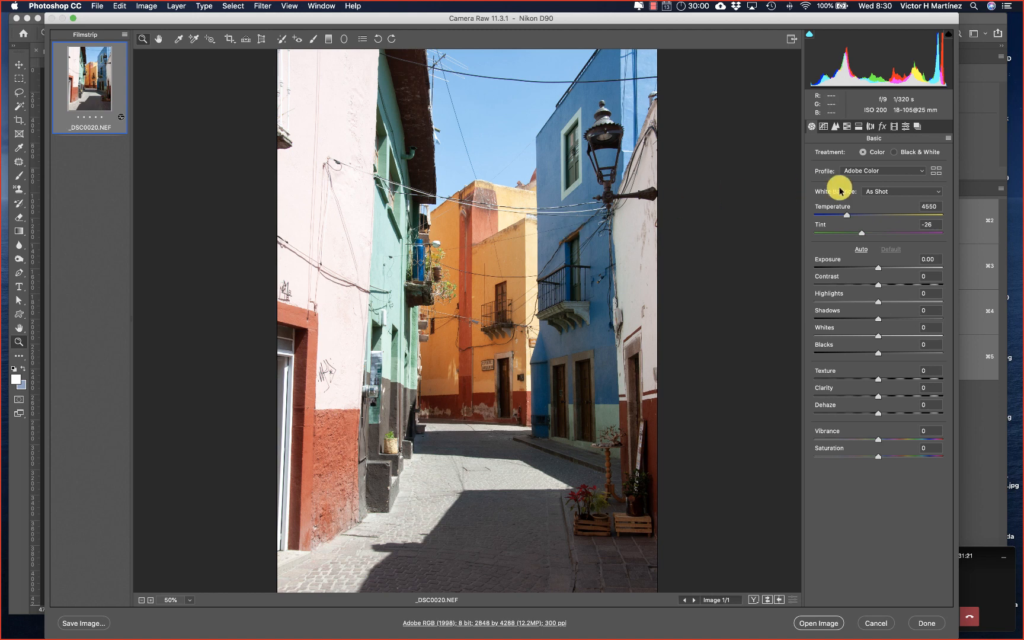
Step: Try the Black & White treatment, return the photo to Color, and check the Profile options
click(895, 153)
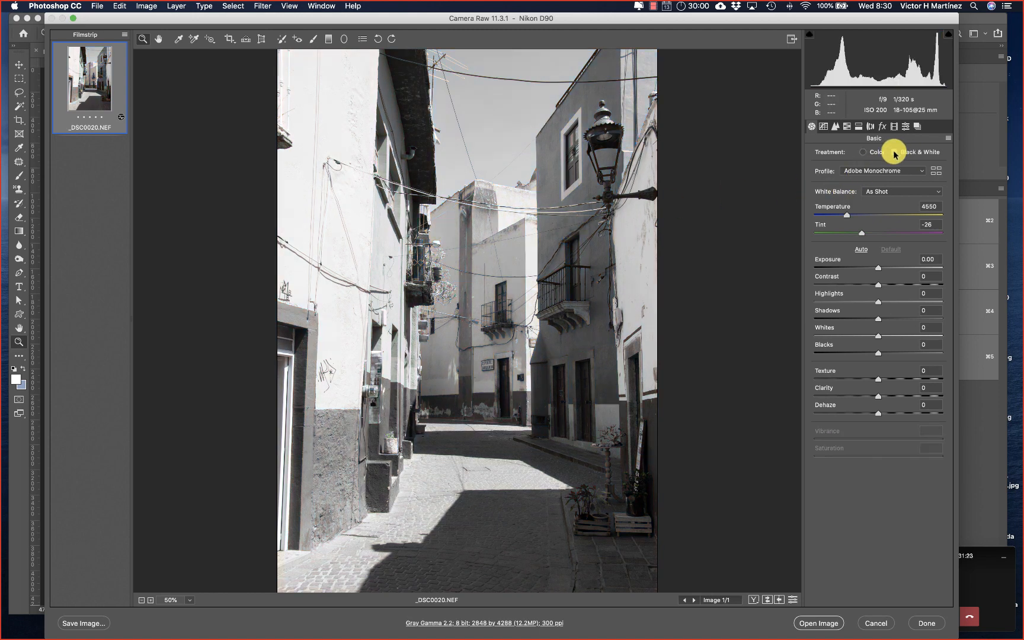
click(862, 152)
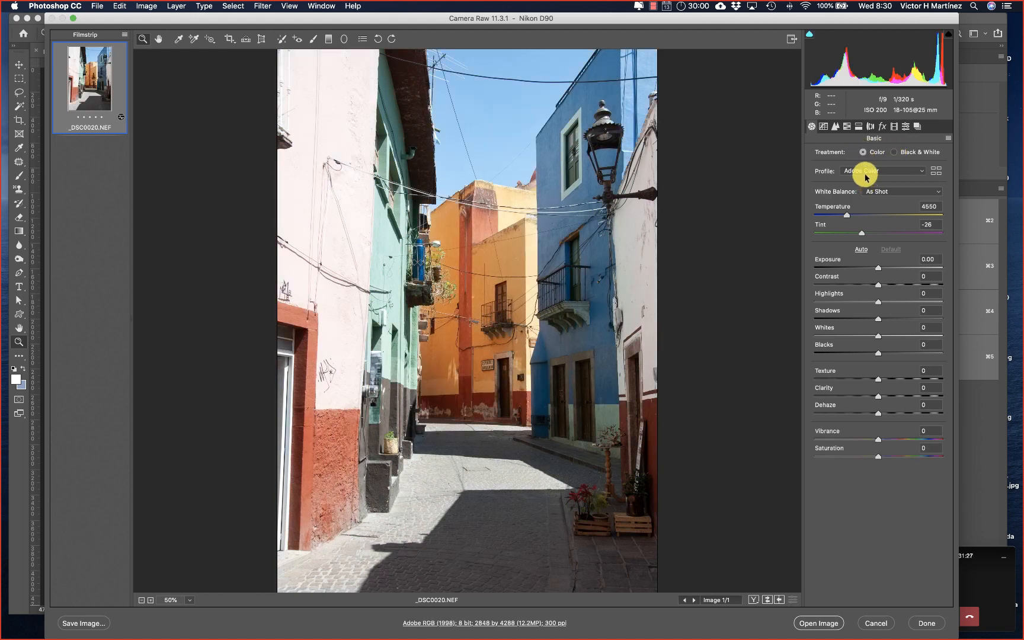
click(864, 172)
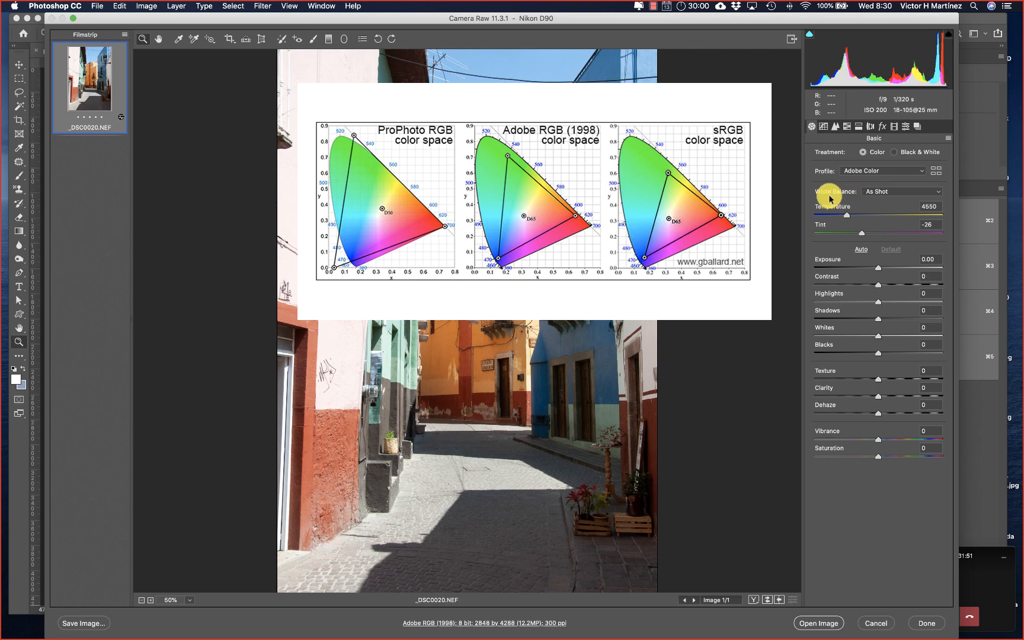
Step: Try the Daylight, Cloudy and Fluorescent white balance presets on the photo
click(871, 192)
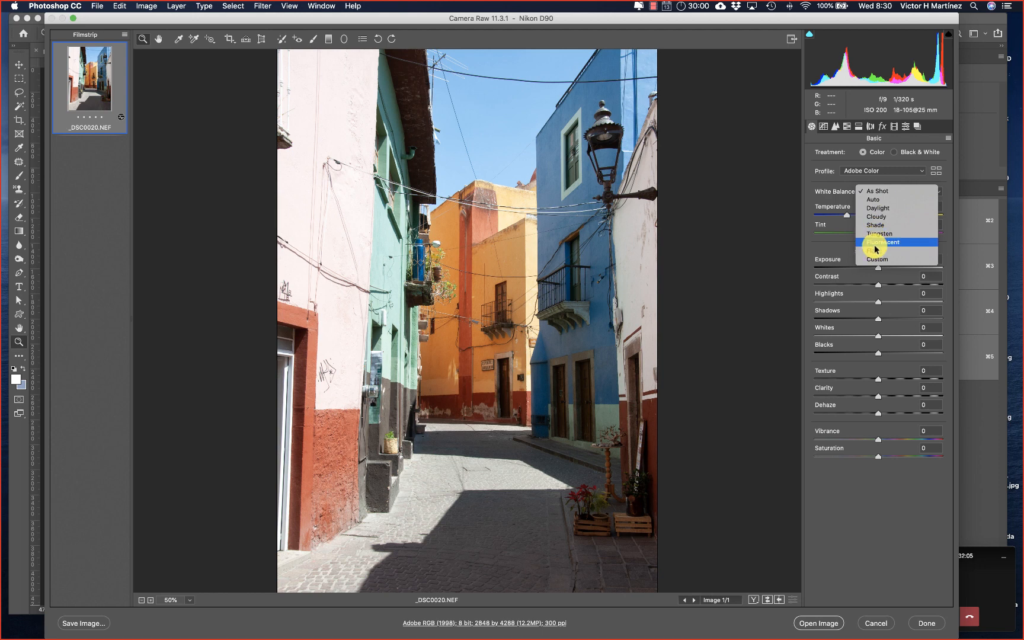
click(878, 210)
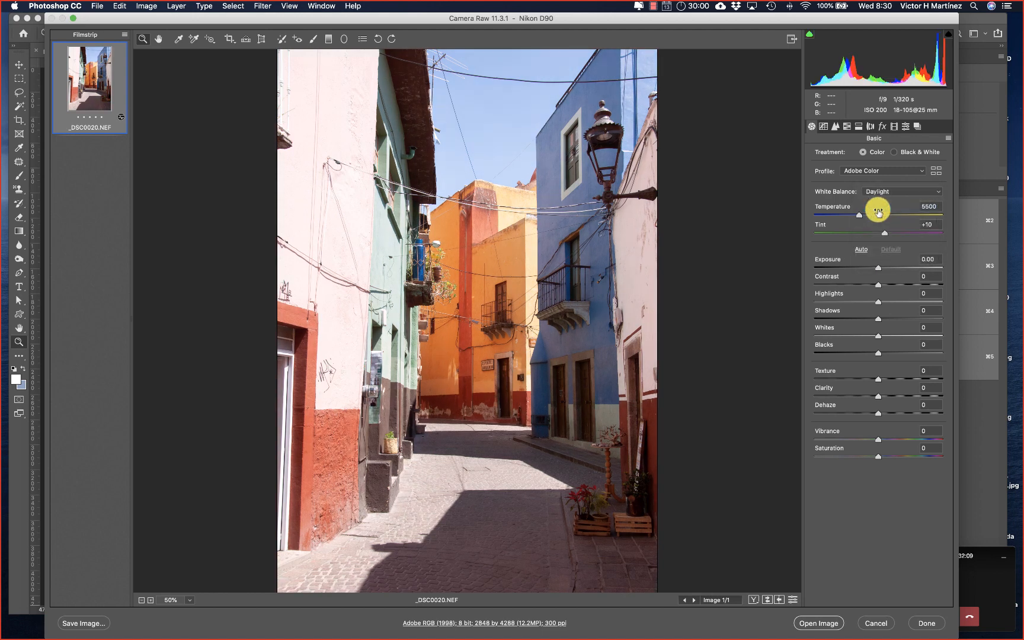
click(878, 192)
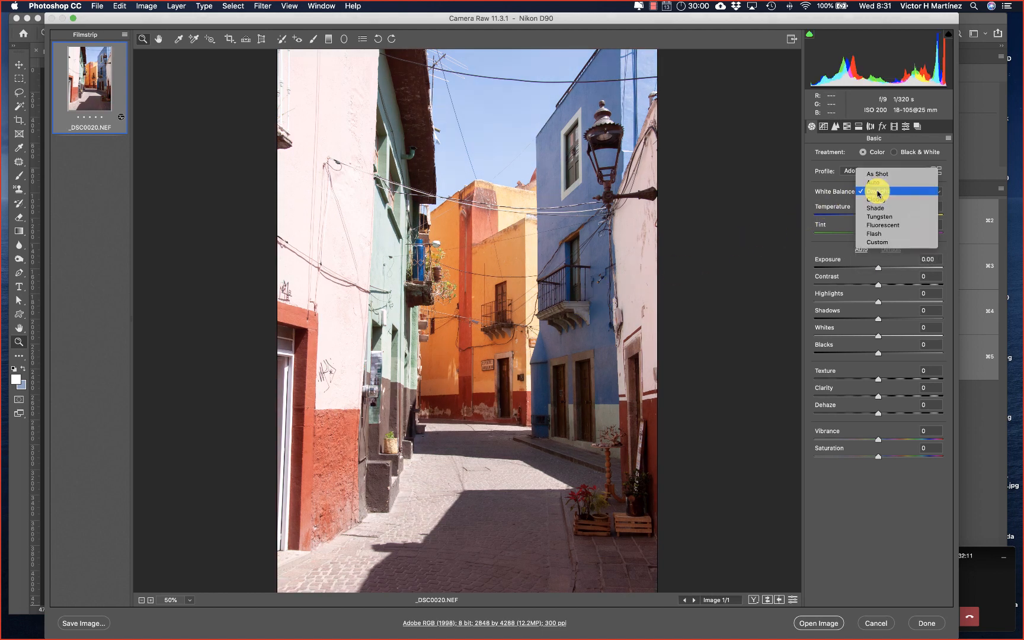
click(877, 200)
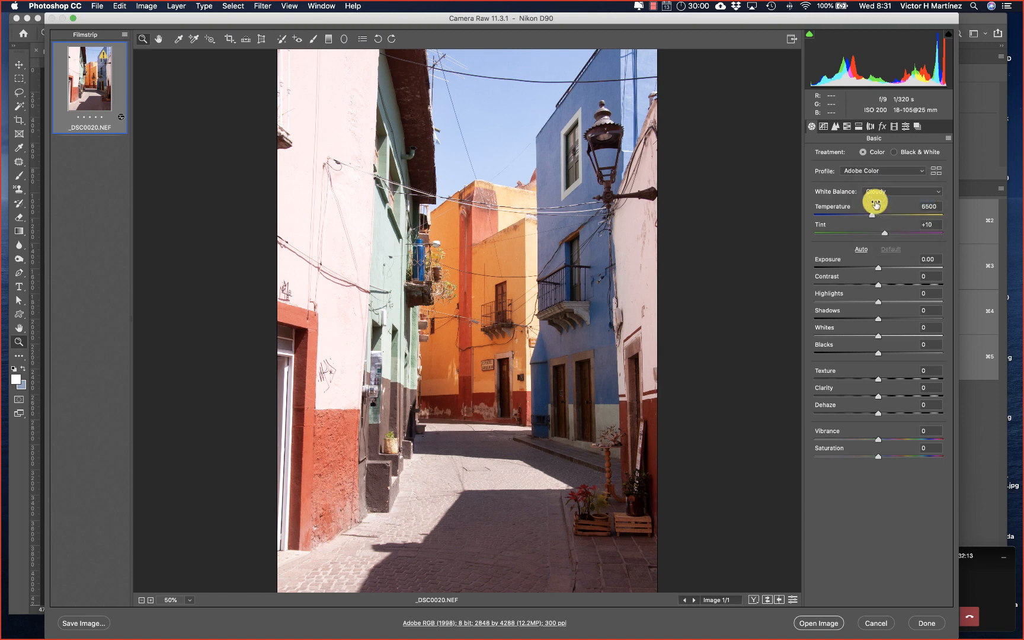
click(877, 192)
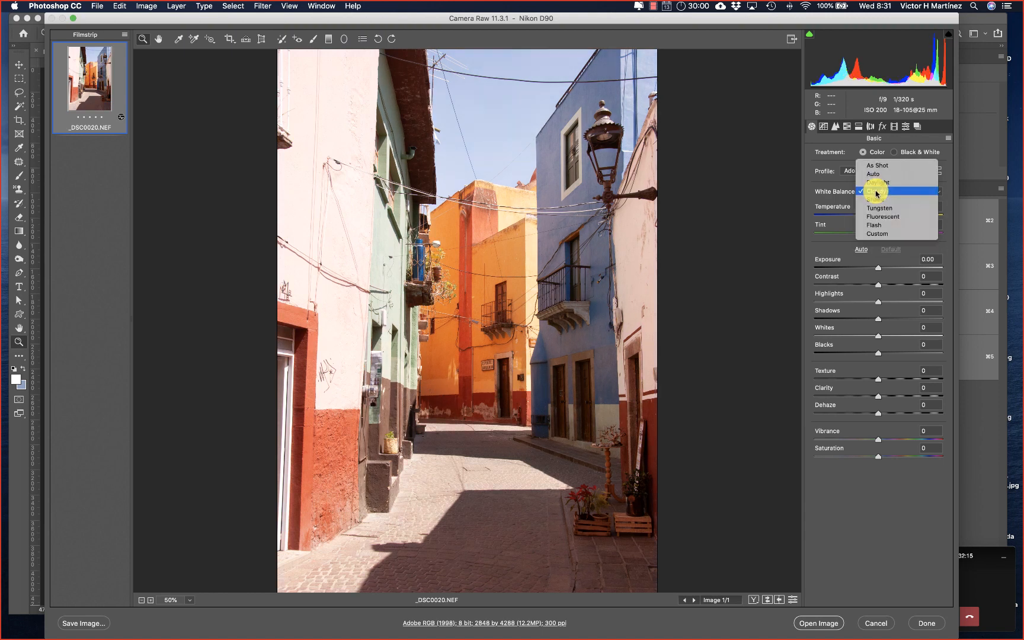
click(877, 218)
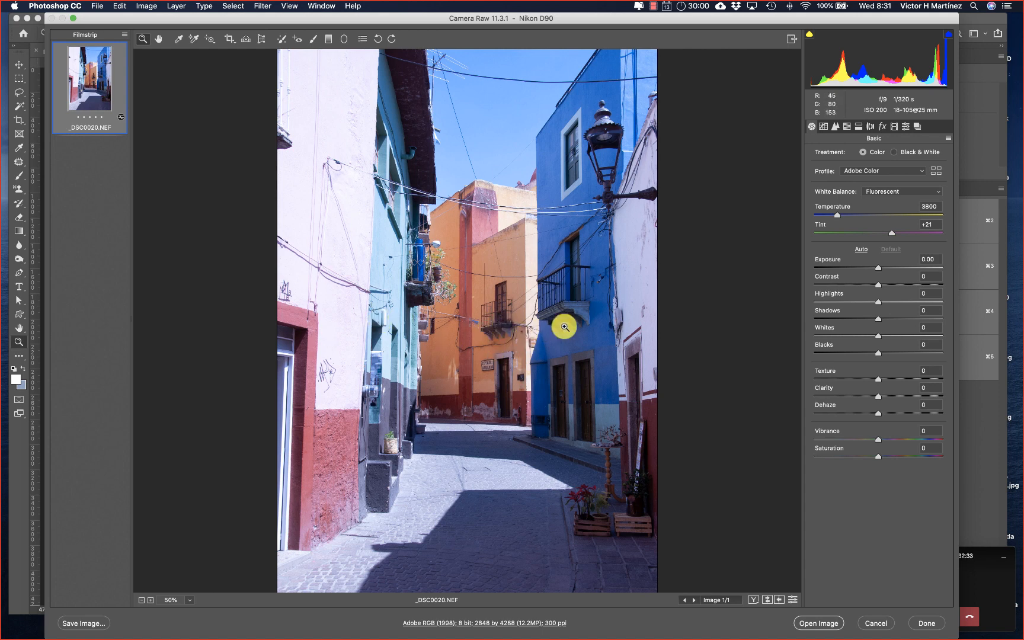
Step: Try the Tungsten, Daylight and Flash white balance presets, and restore the As Shot white balance
click(869, 192)
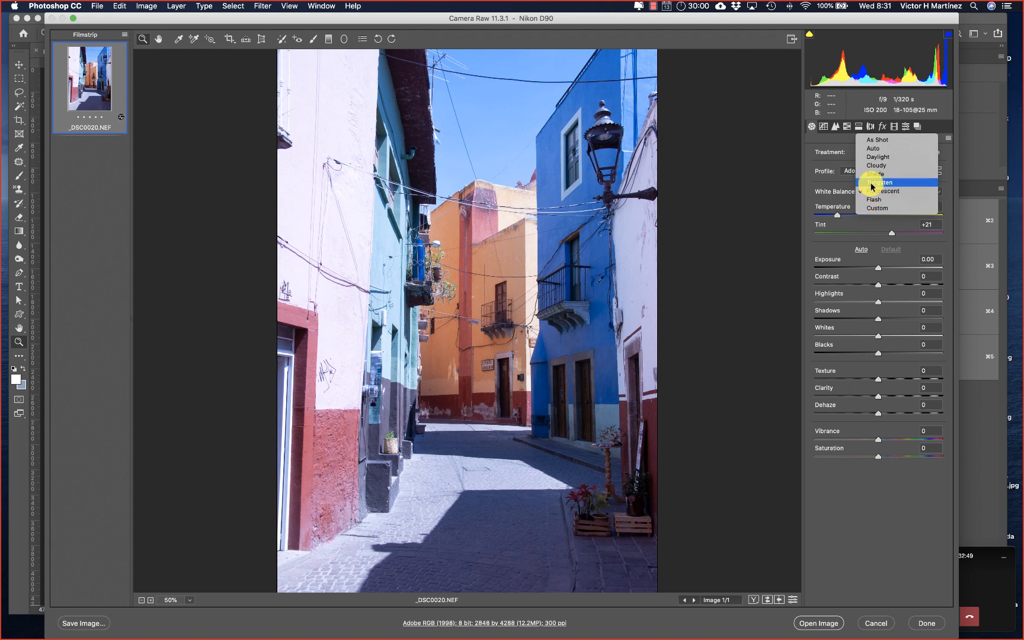
click(871, 183)
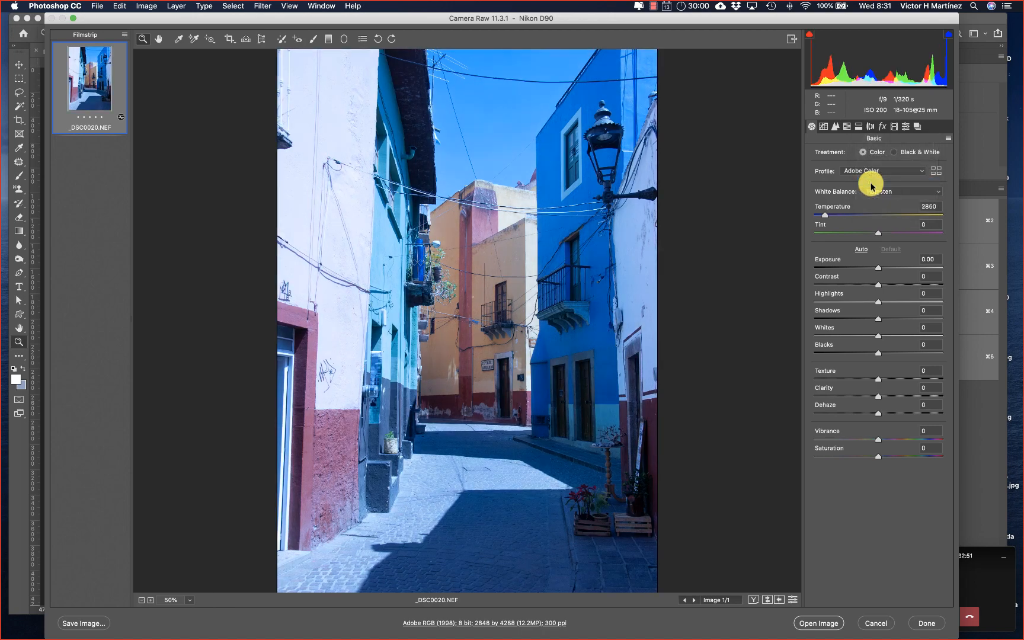
click(872, 192)
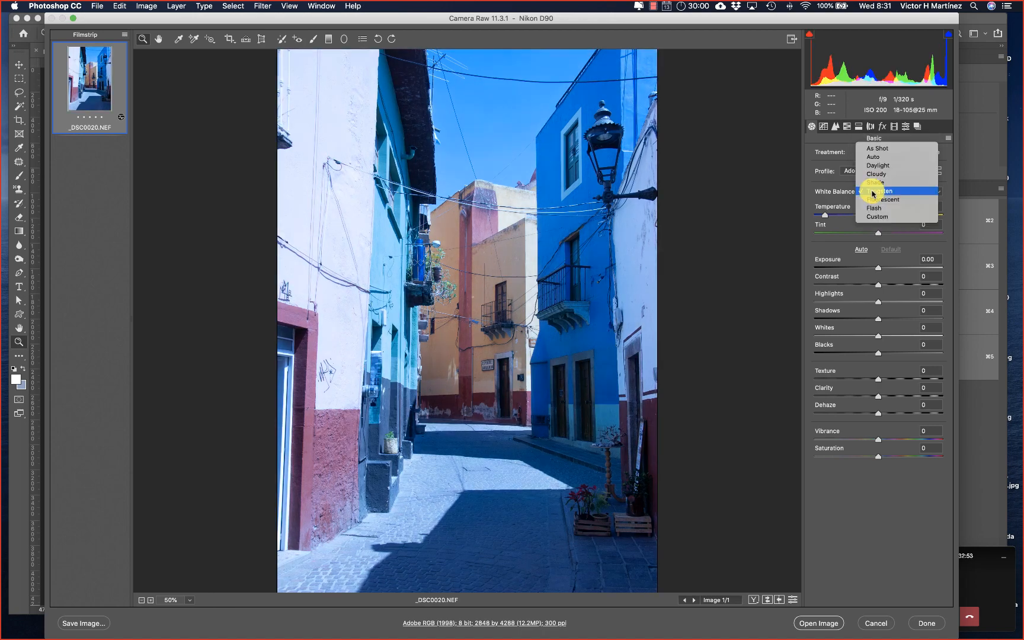
click(876, 165)
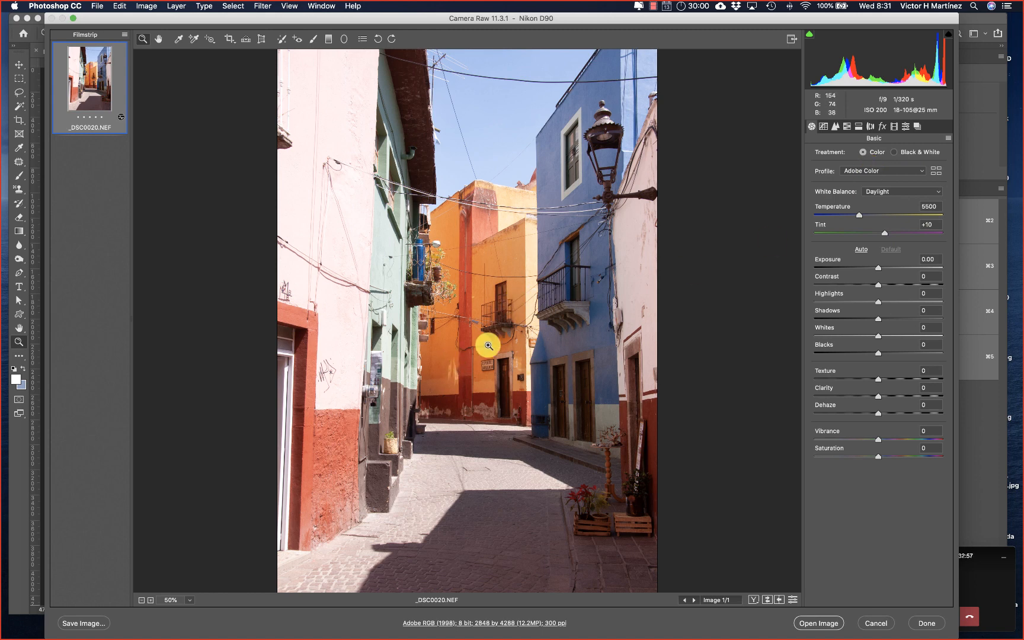
click(884, 192)
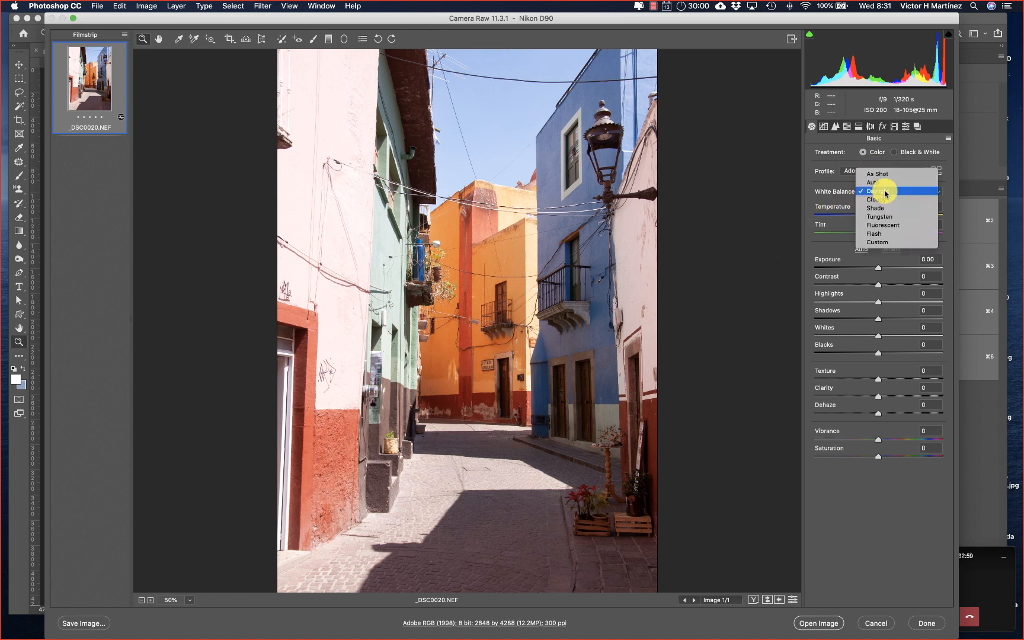
click(879, 232)
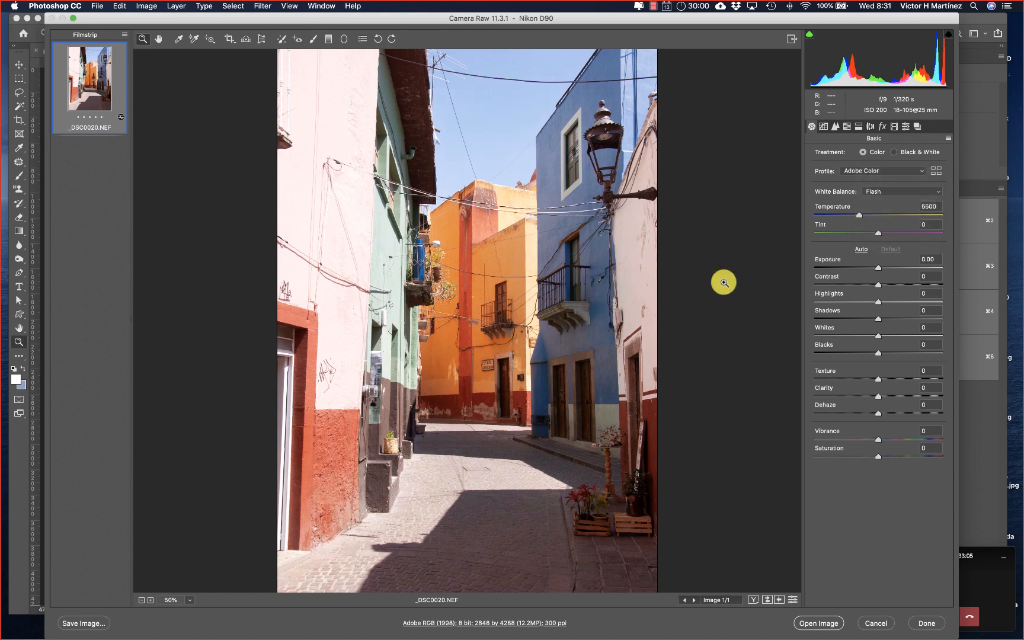
click(892, 191)
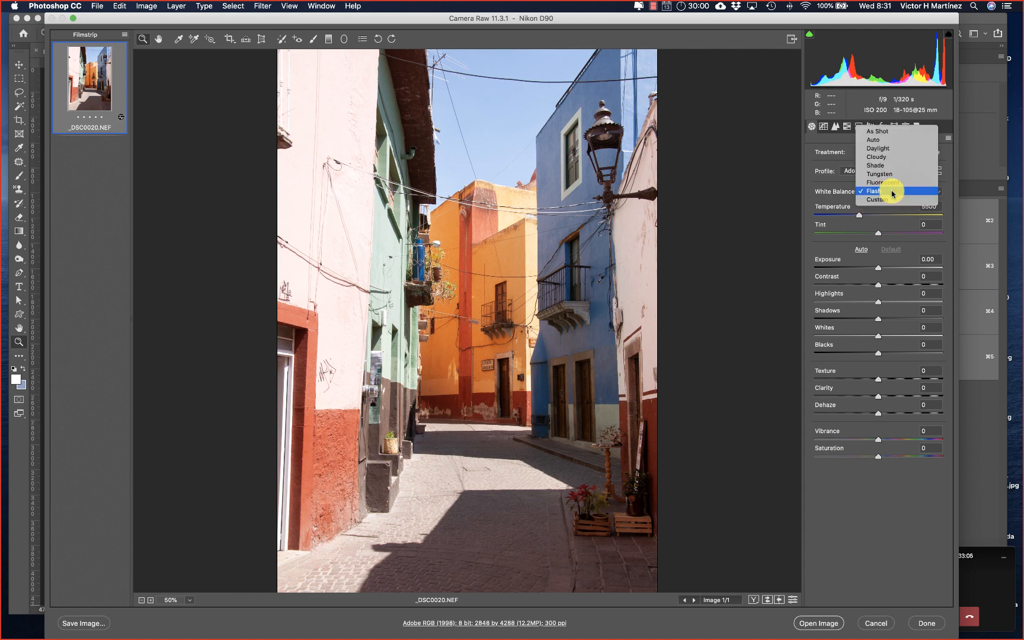
click(887, 131)
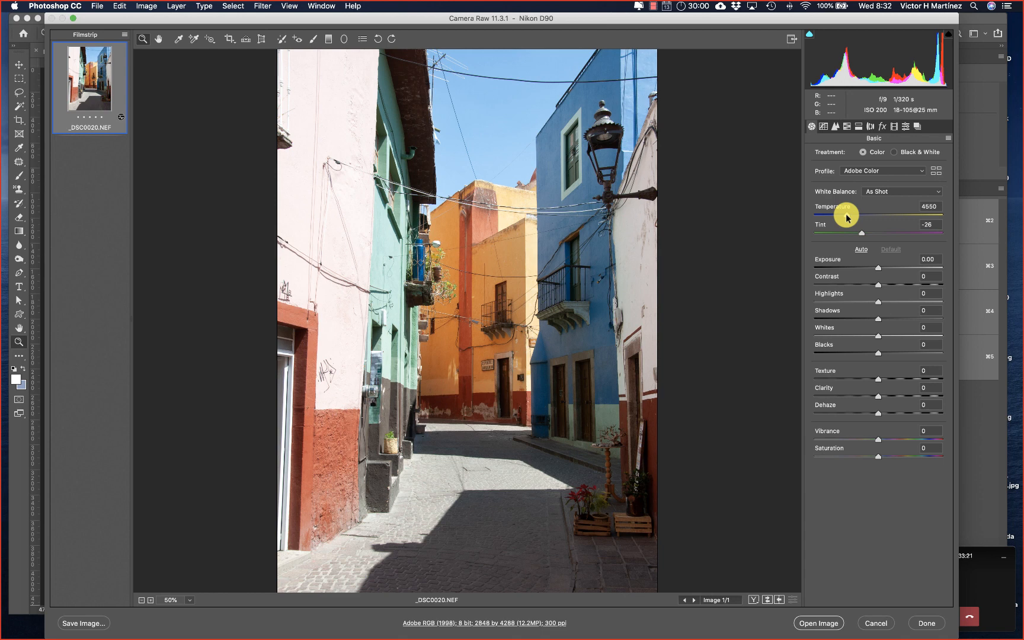
Step: Try custom white balance temperatures of 5700 and 5660, and reset all of the photo's Camera Raw adjustments
drag(847, 217, 860, 213)
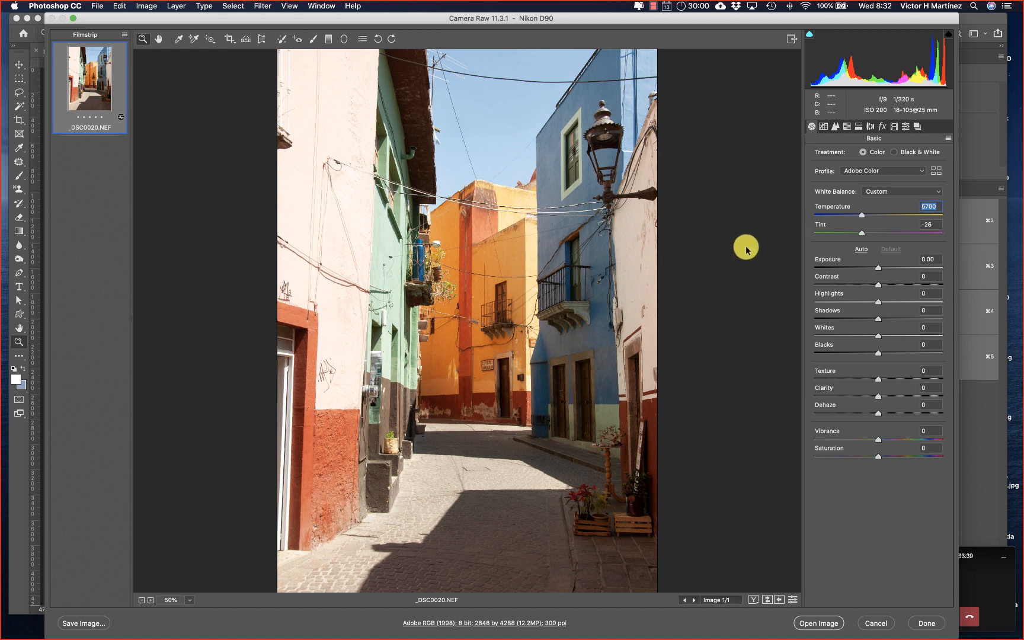
mouse_move(857, 214)
mouse_down()
mouse_move(811, 217)
mouse_move(889, 219)
mouse_move(861, 222)
mouse_up()
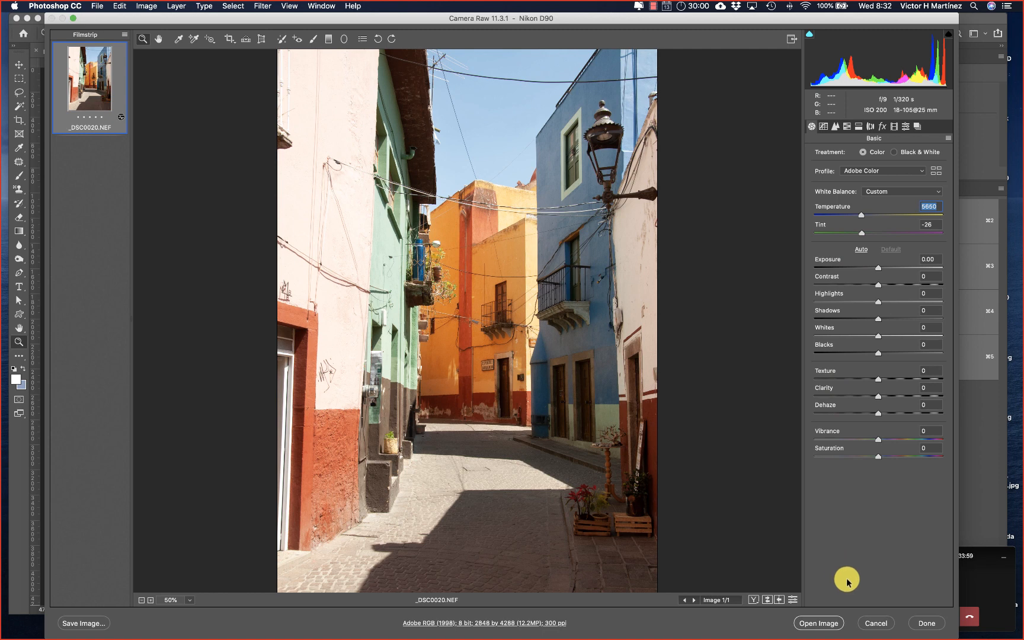
key(alt)
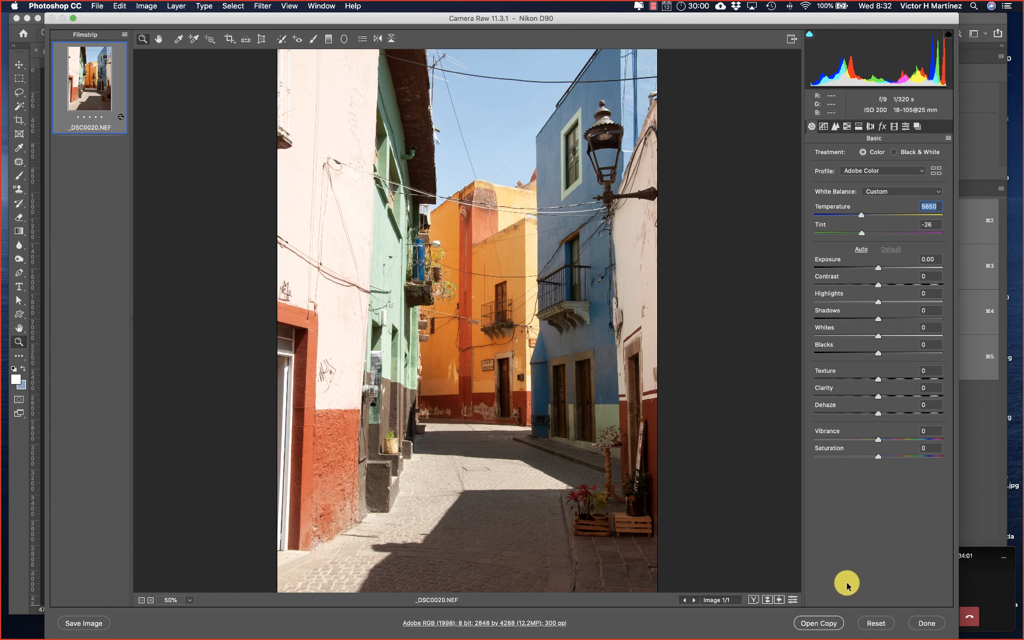
key(alt)
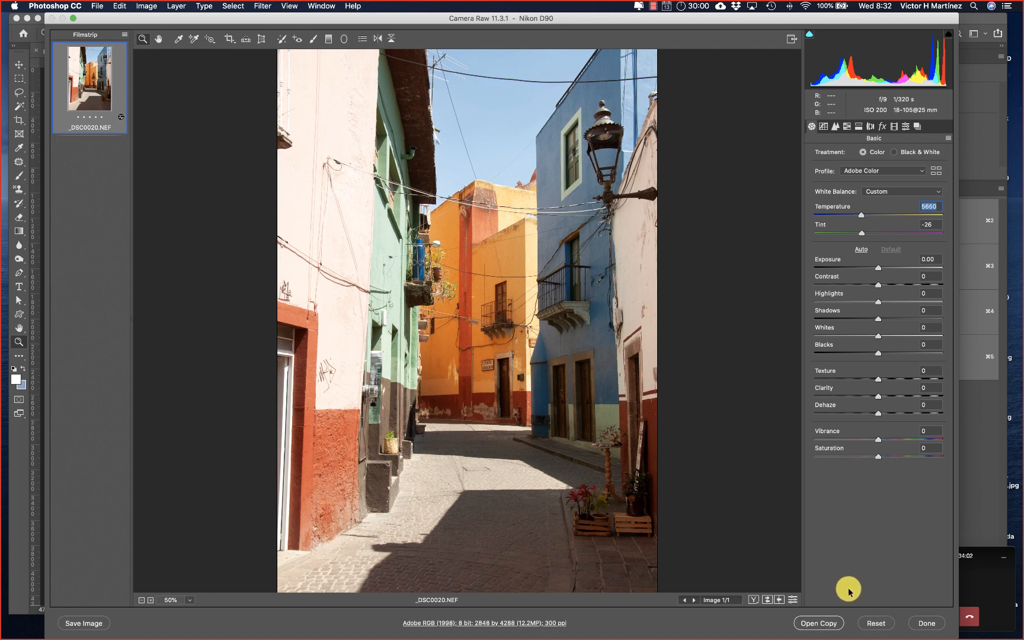
alt+click(878, 624)
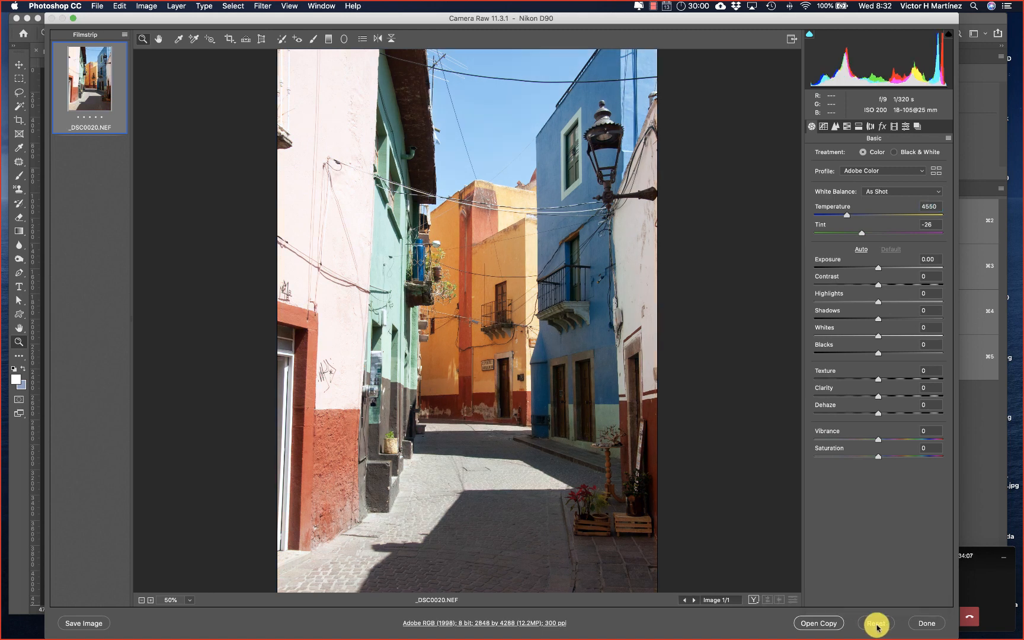
key(alt)
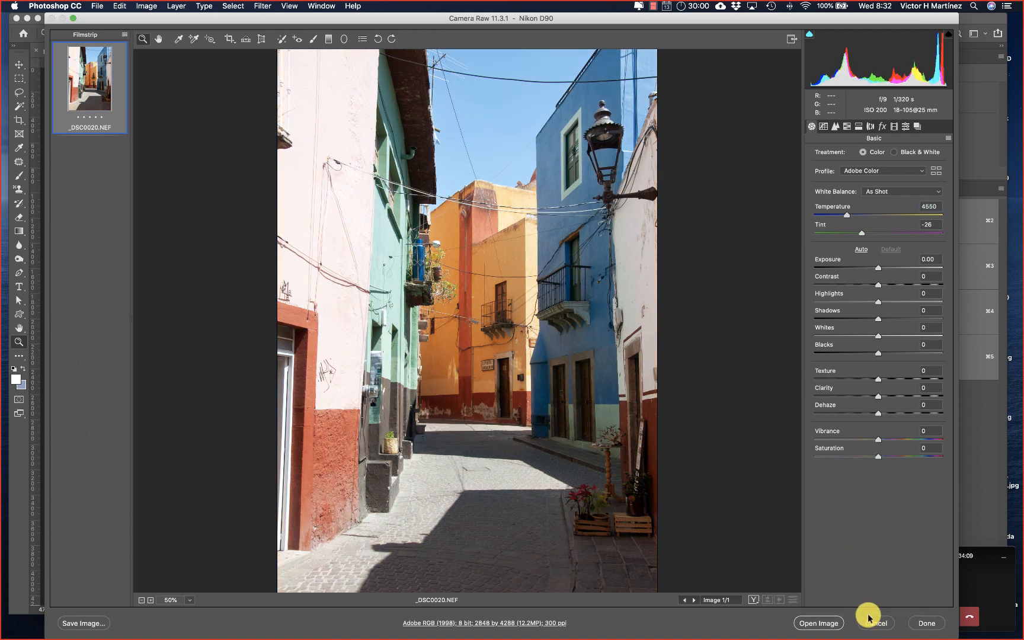
Step: Try a custom white balance tint of -39 on the photo
key(alt)
mouse_move(863, 234)
mouse_down()
mouse_move(831, 239)
mouse_move(913, 236)
mouse_move(819, 242)
mouse_move(931, 231)
mouse_move(853, 240)
mouse_up()
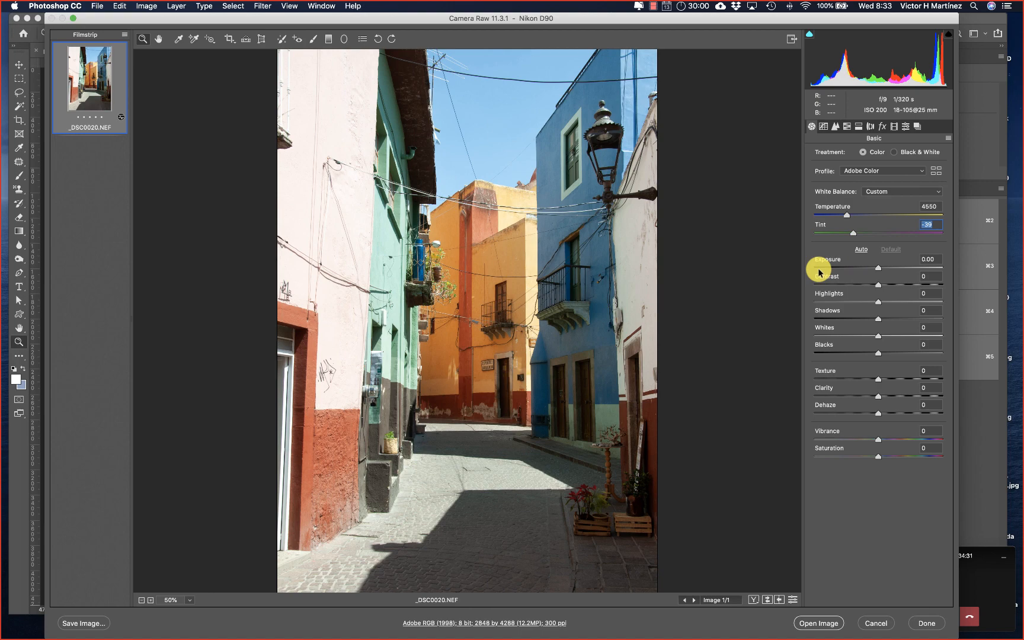
Step: Switch to Finder, open the presentacion folder on the desktop and preview 1366_2000.jpg
key(F11)
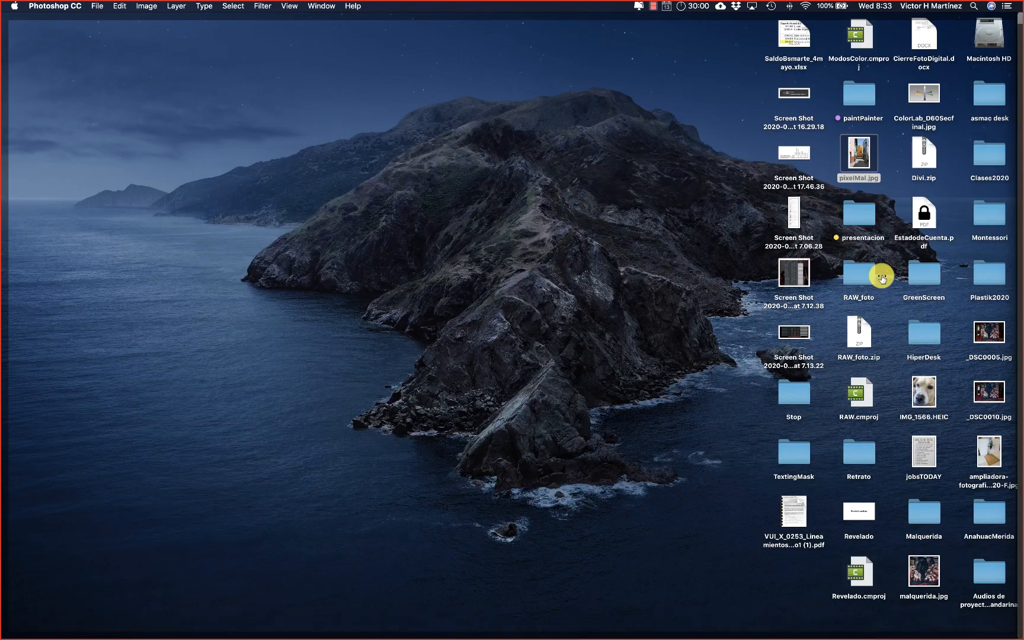
double_click(866, 219)
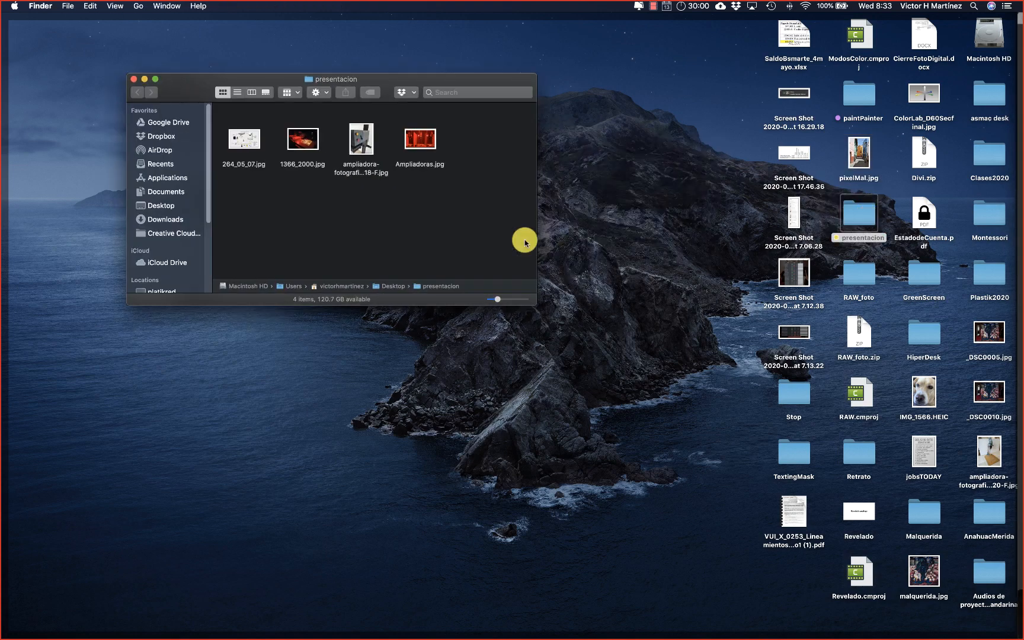
click(301, 139)
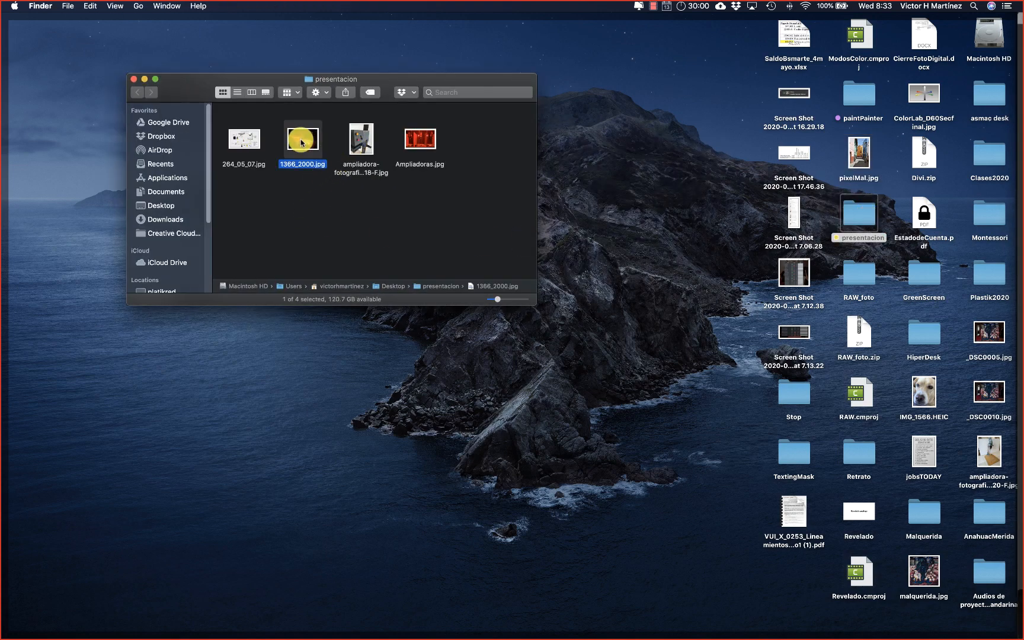
key(space)
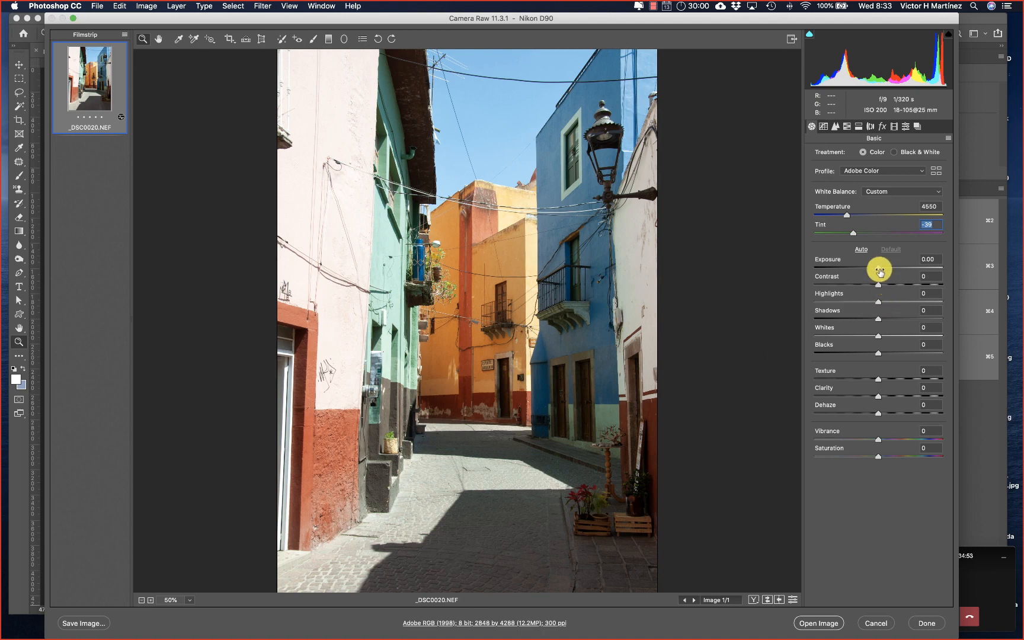
Step: Try exposure values of -5.00 and -0.40 and contrast values of +100 and -11 on the photo
drag(877, 271, 812, 276)
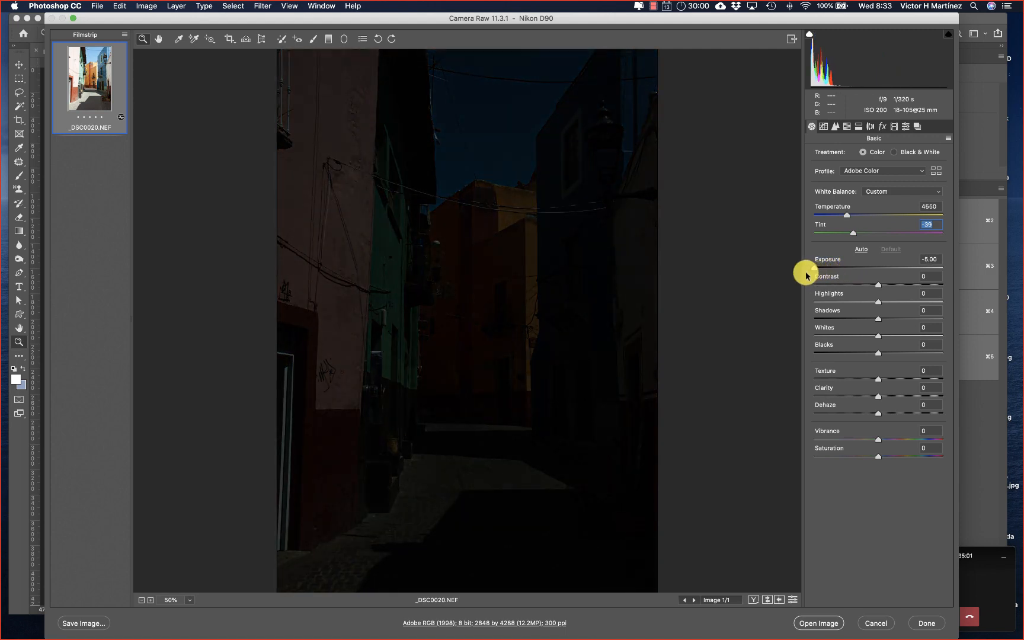
drag(806, 275, 954, 296)
click(875, 285)
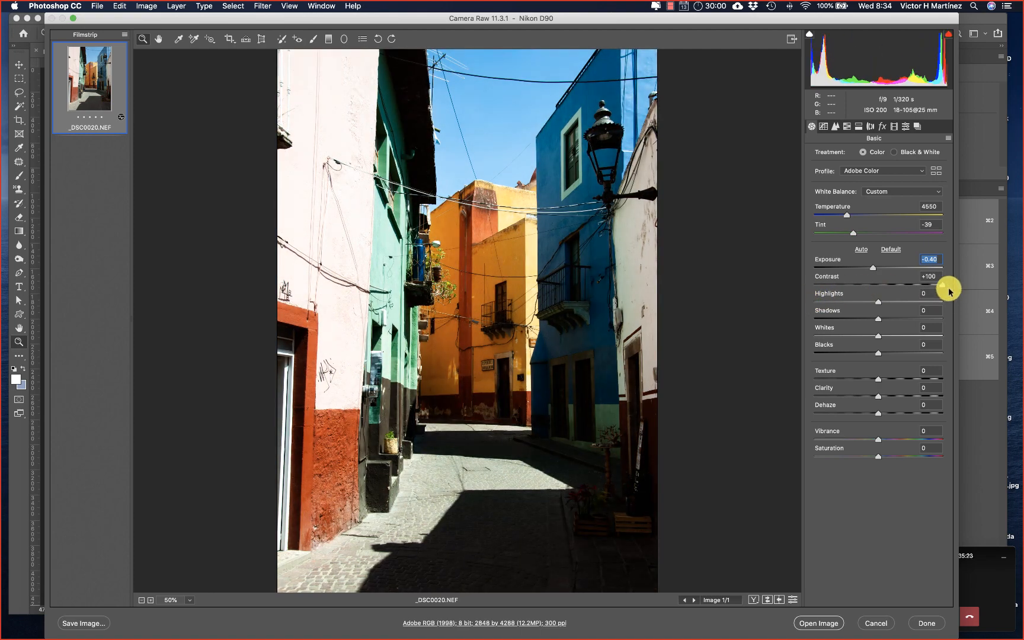
drag(948, 291, 1008, 309)
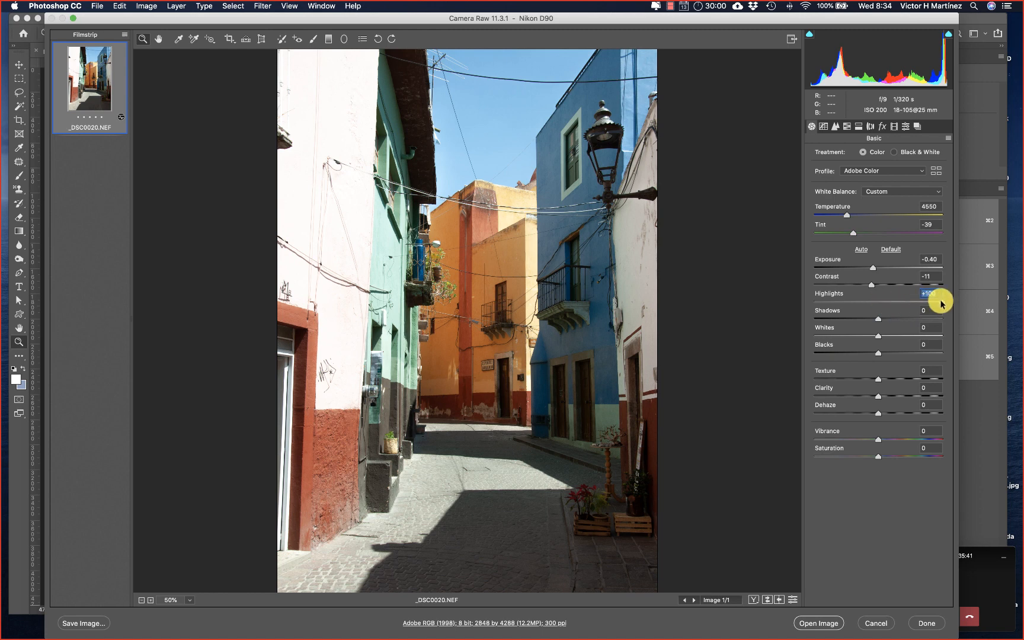
Step: Try highlights and shadows of -10, and whites and blacks of -3 on the photo
drag(943, 303, 996, 363)
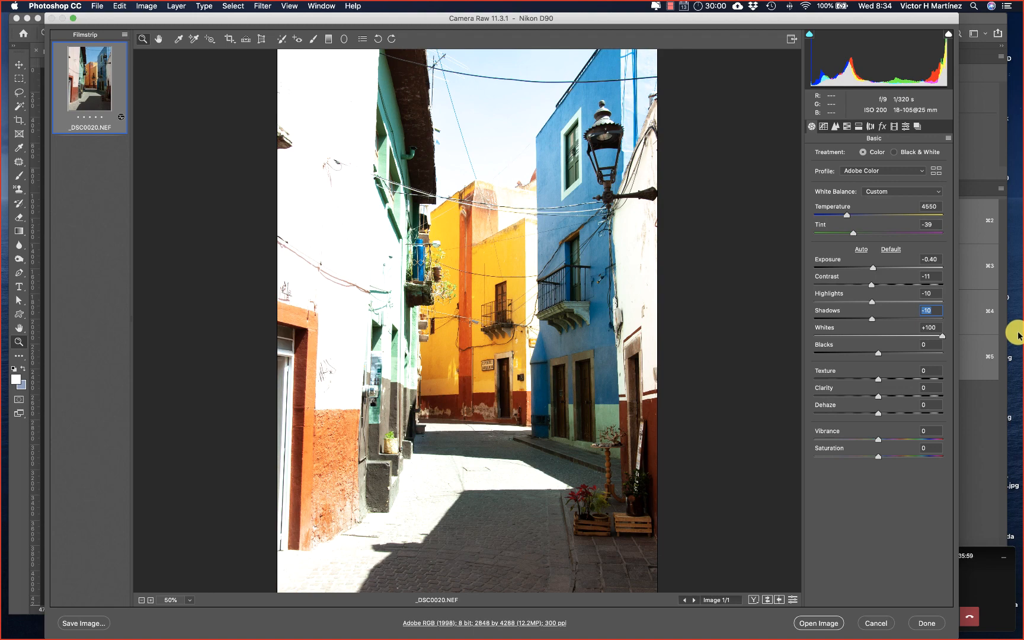
drag(1017, 335, 875, 354)
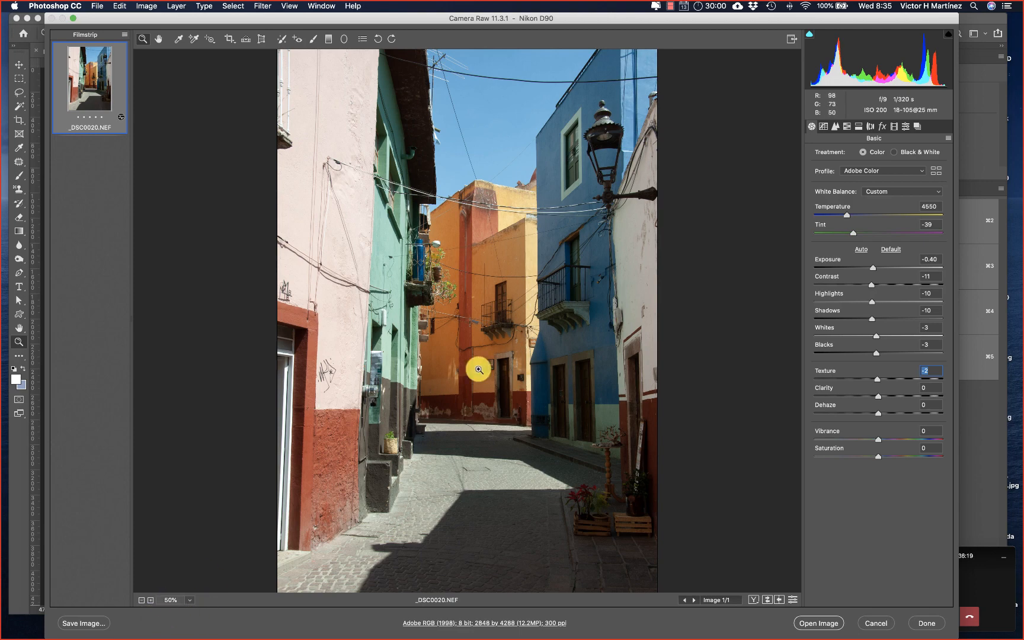
Step: Compare texture values of +100, -100 and +24 on the photo at 100% magnification
click(151, 602)
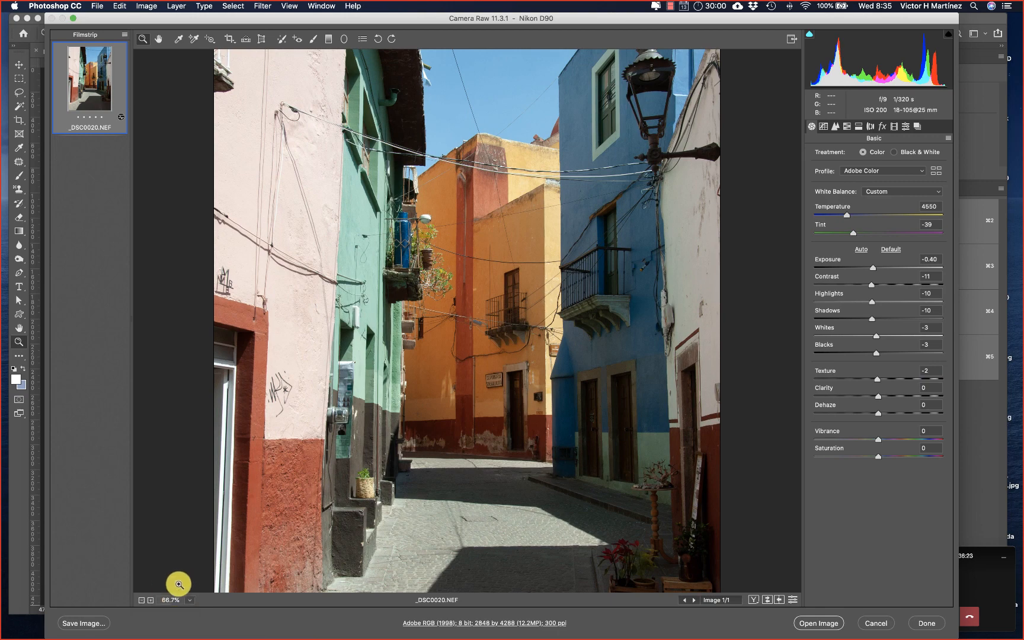
click(151, 602)
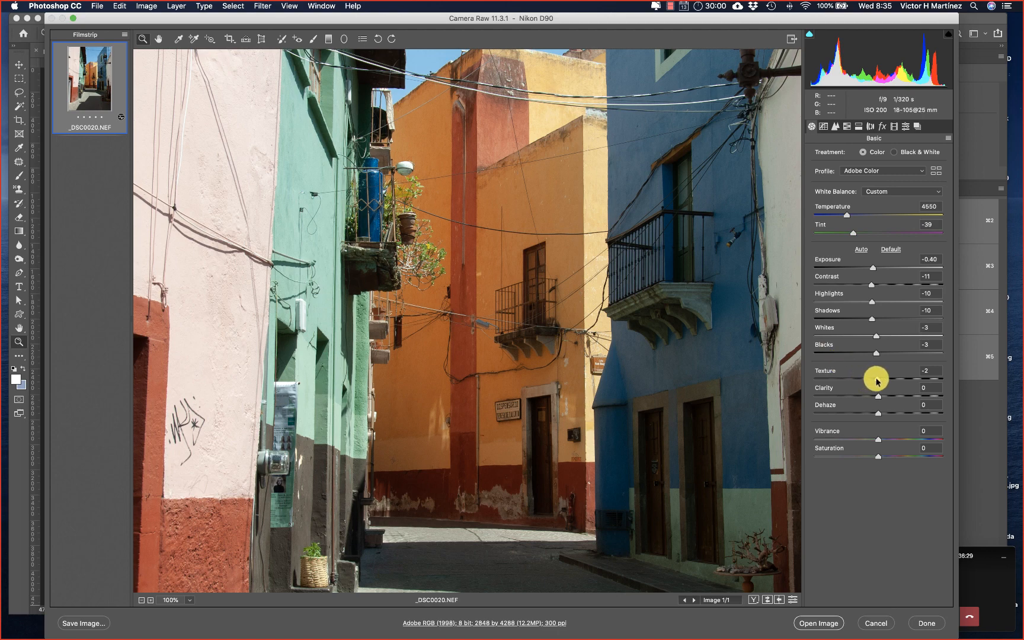
drag(878, 381, 940, 368)
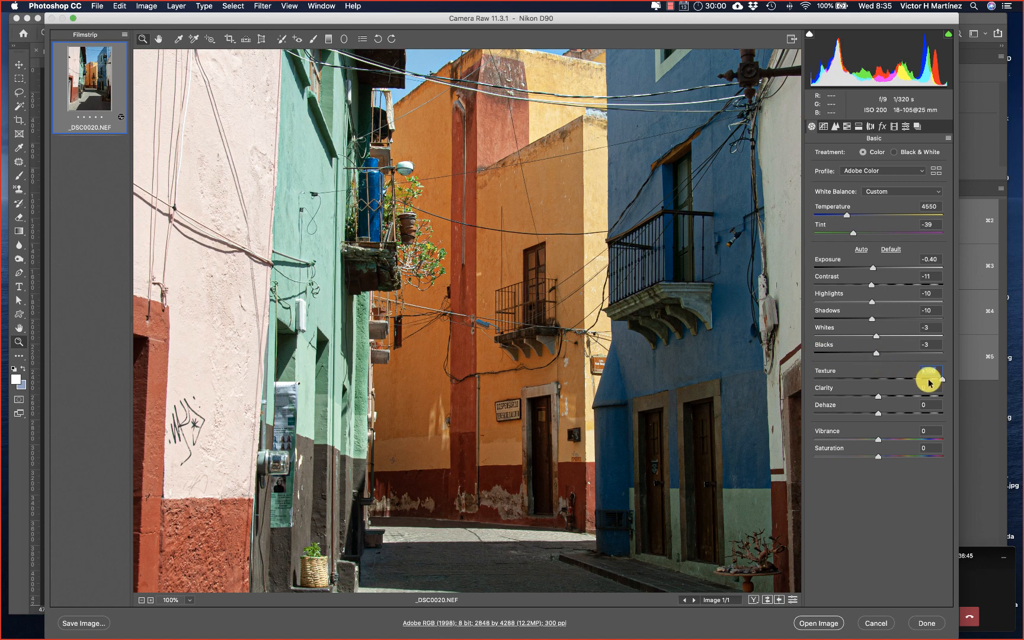
drag(943, 381, 758, 383)
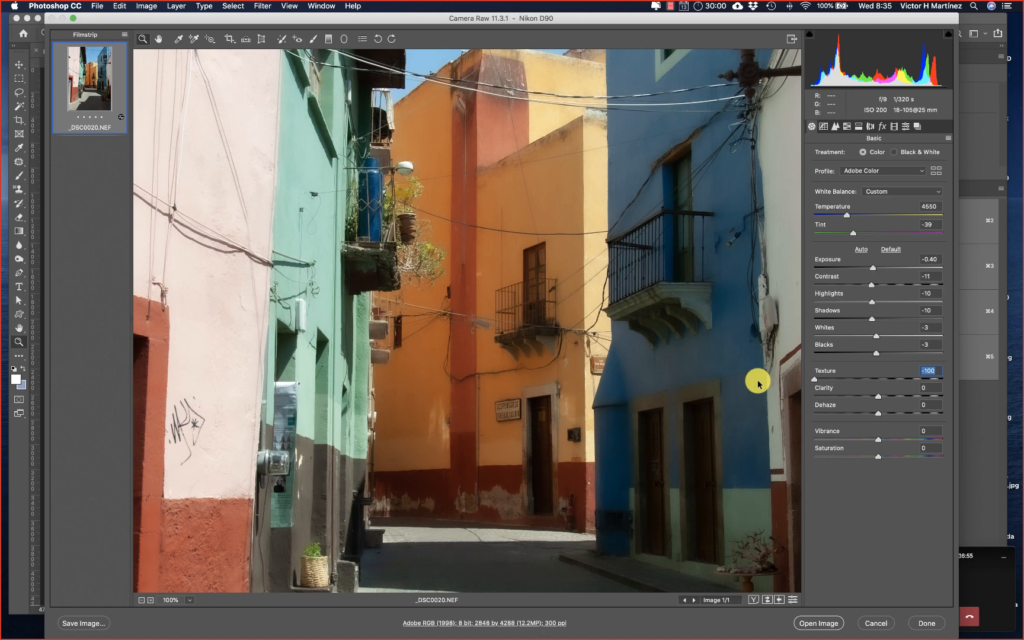
drag(759, 383, 896, 380)
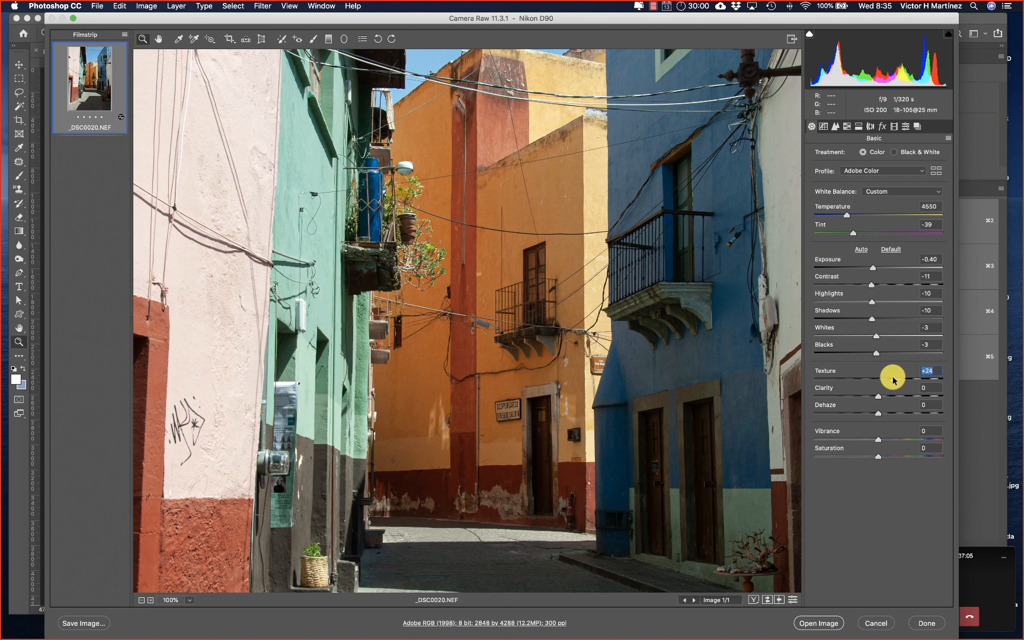
Step: Try texture -2, clarity -100 and -1, dehaze -4, vibrance -2 and saturation -1 on the photo
drag(894, 381, 802, 406)
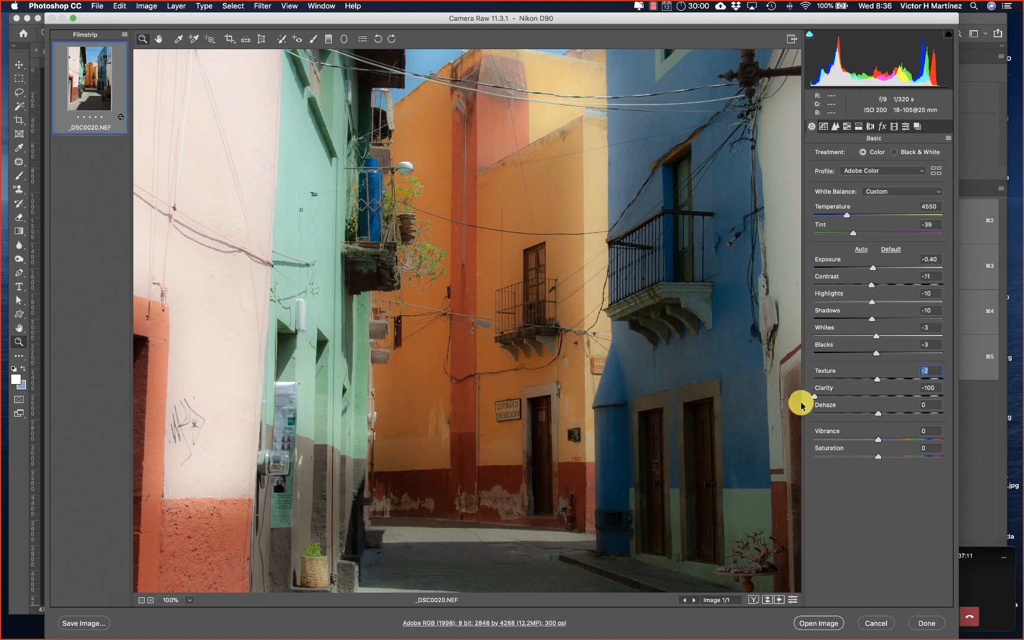
drag(801, 407, 875, 418)
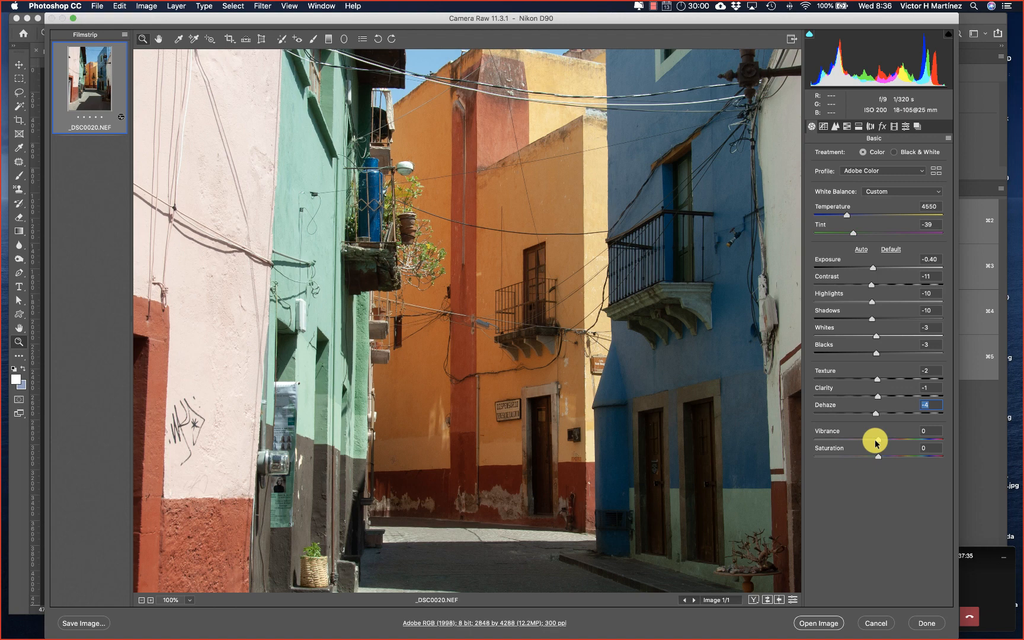
mouse_move(878, 441)
mouse_down()
mouse_move(930, 441)
mouse_move(873, 441)
mouse_move(887, 439)
mouse_move(877, 445)
mouse_move(894, 454)
mouse_move(935, 452)
mouse_move(878, 459)
mouse_up()
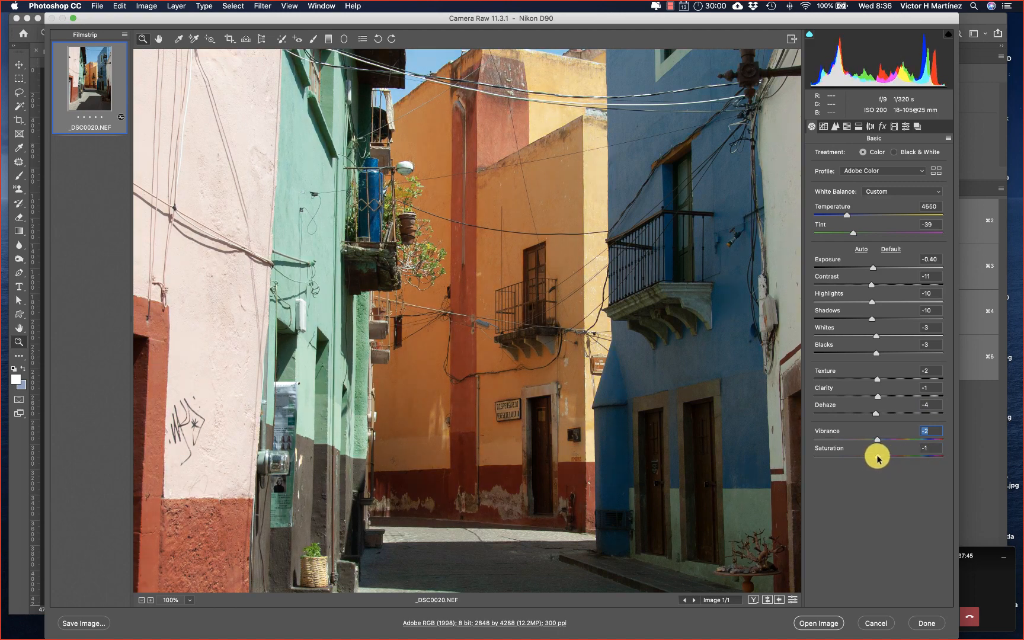
Step: Return to the 50% view of the photo and reset all of its Camera Raw adjustments
click(142, 600)
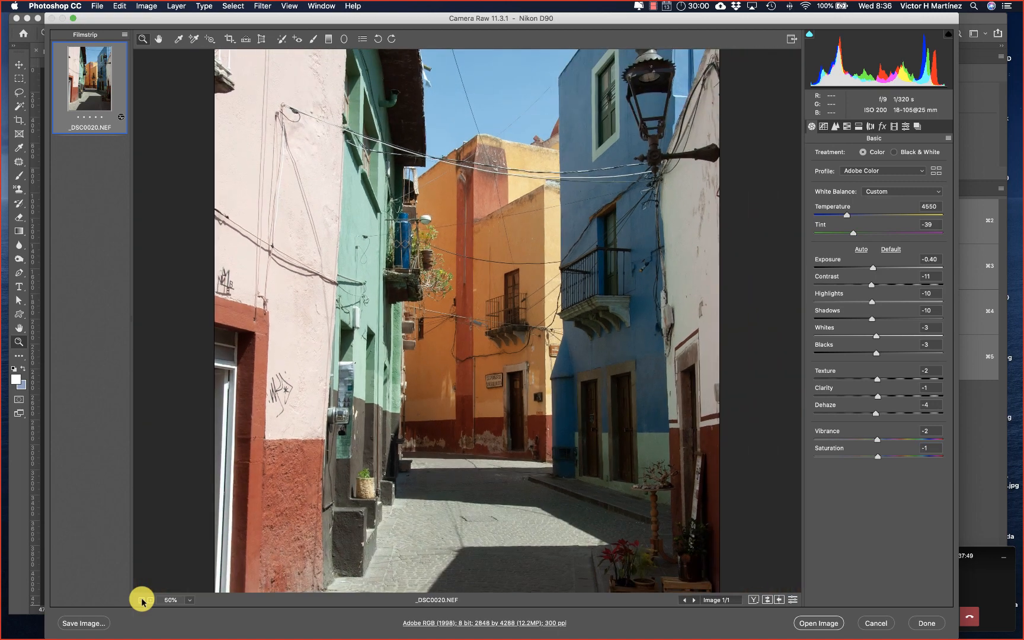
click(142, 600)
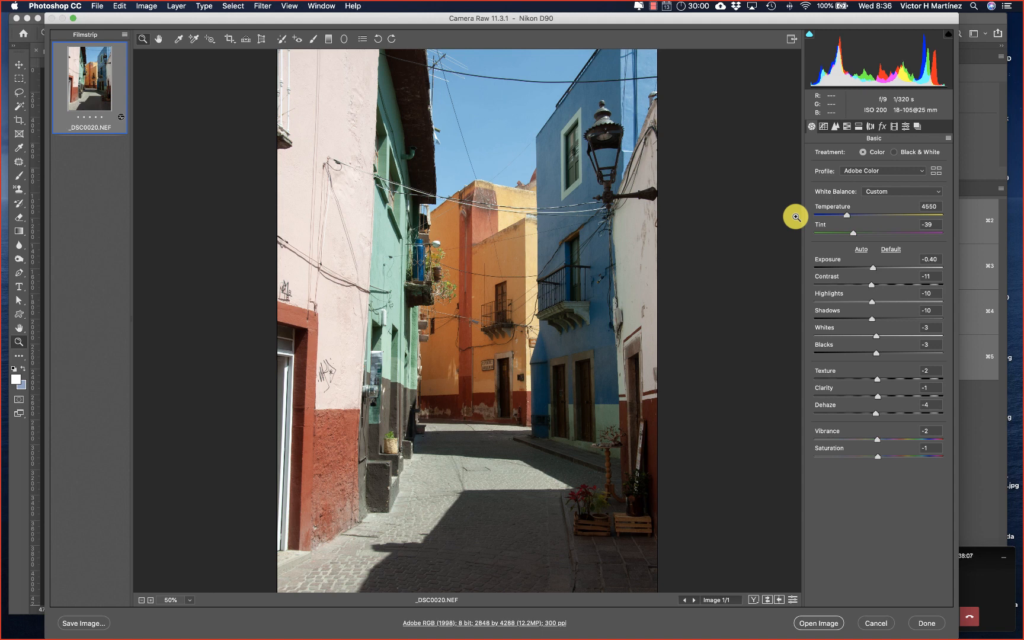
key(alt)
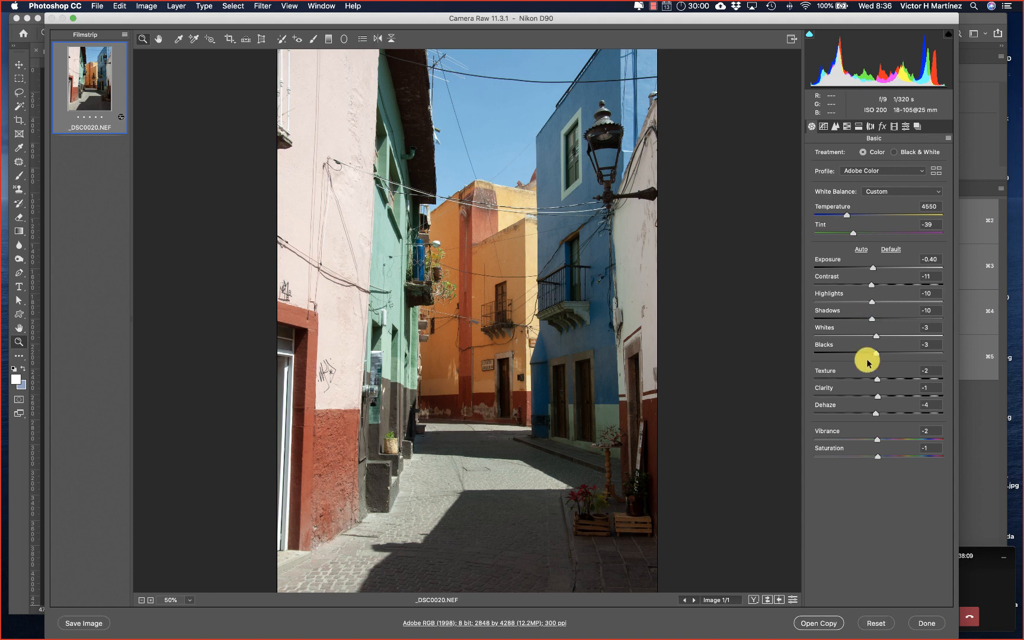
alt+click(876, 624)
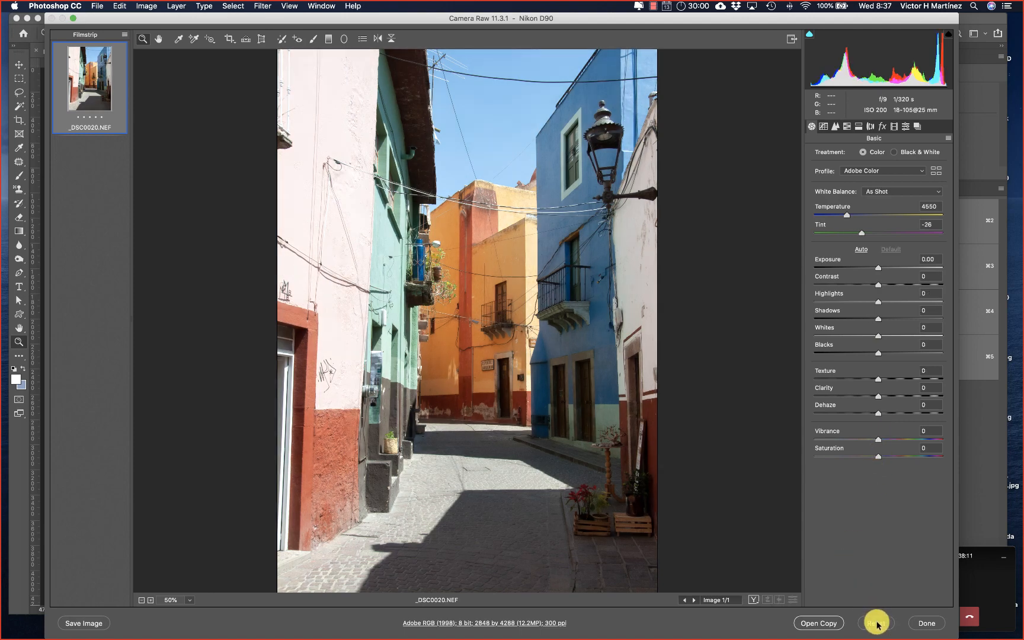
Step: Set the photo's white balance temperature to 5650, exposure to -0.15 and contrast to +4
click(588, 337)
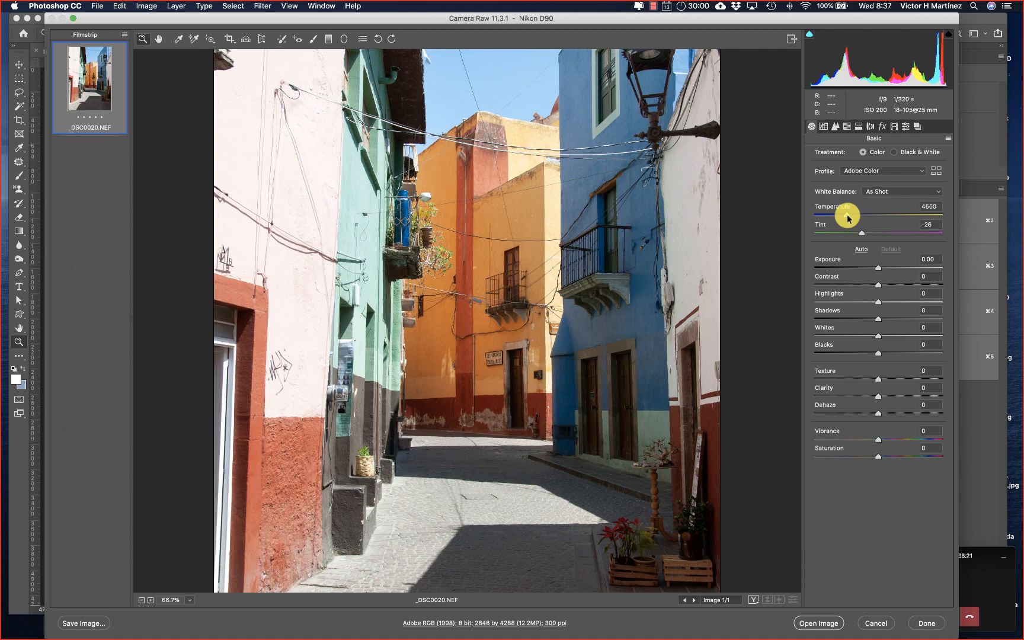
drag(848, 218, 863, 217)
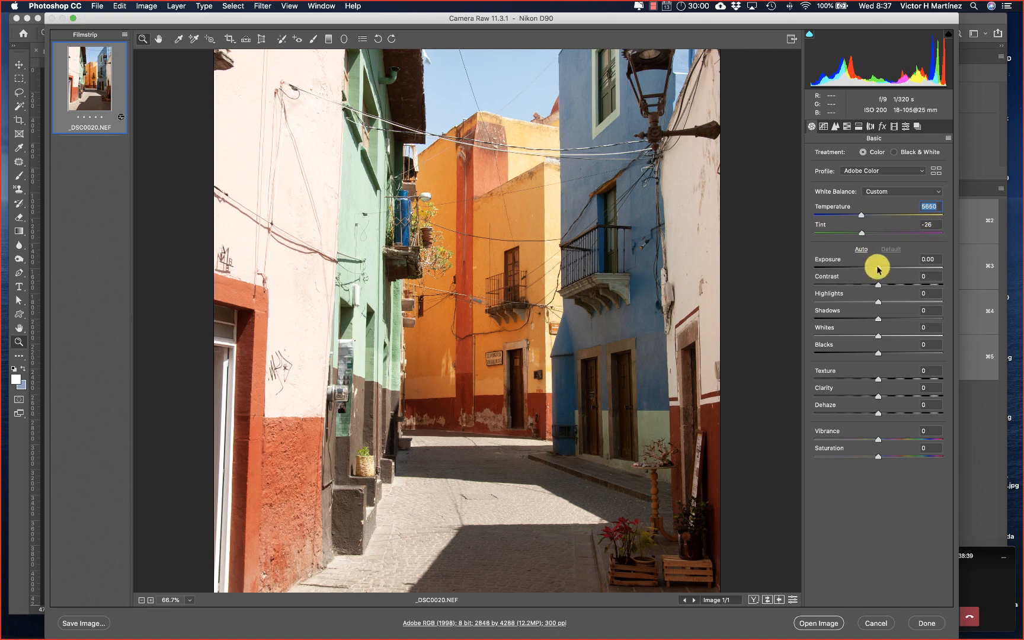
drag(878, 269, 875, 269)
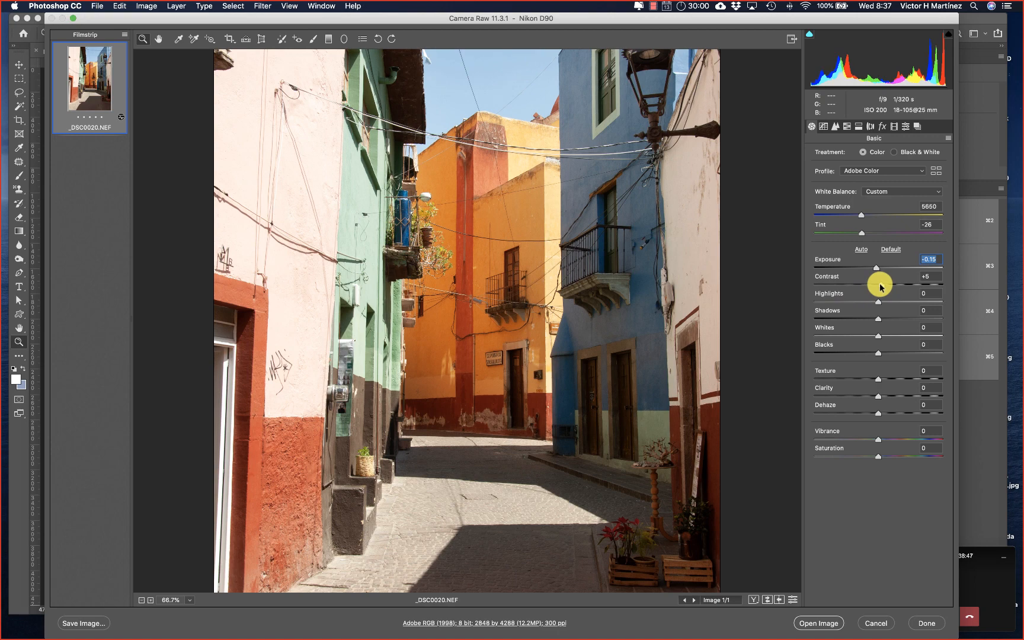
drag(878, 285, 881, 285)
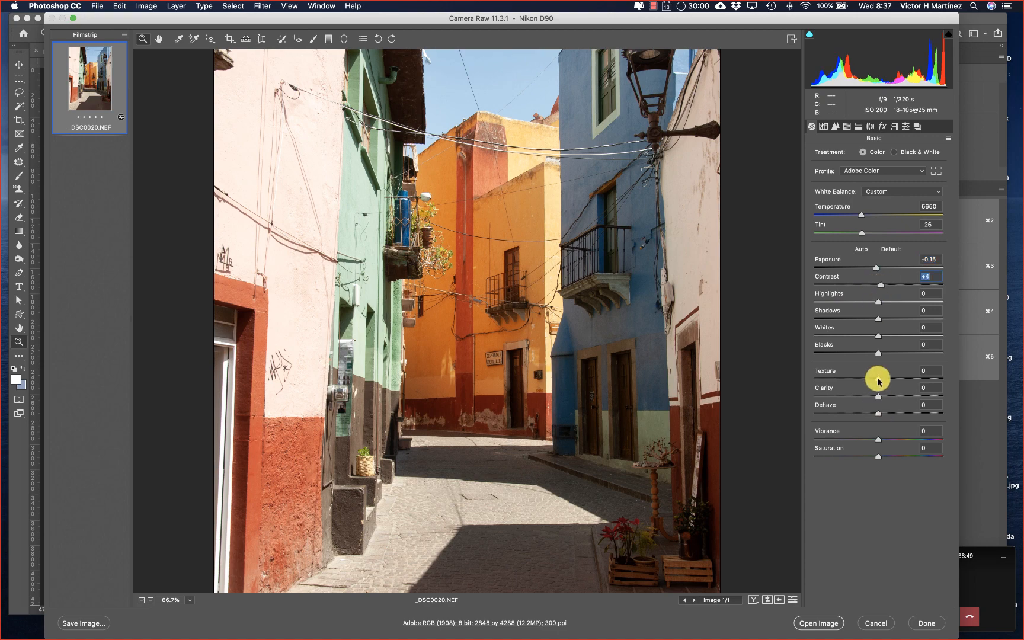
Step: Set the photo's texture to +54 and its saturation to +6
drag(878, 382, 908, 379)
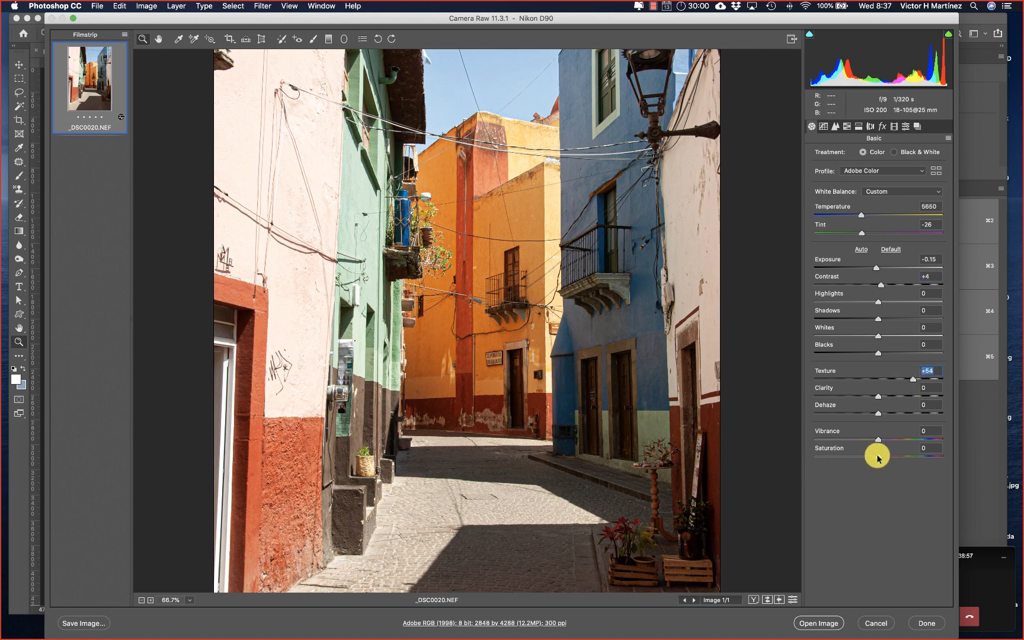
drag(878, 458, 942, 457)
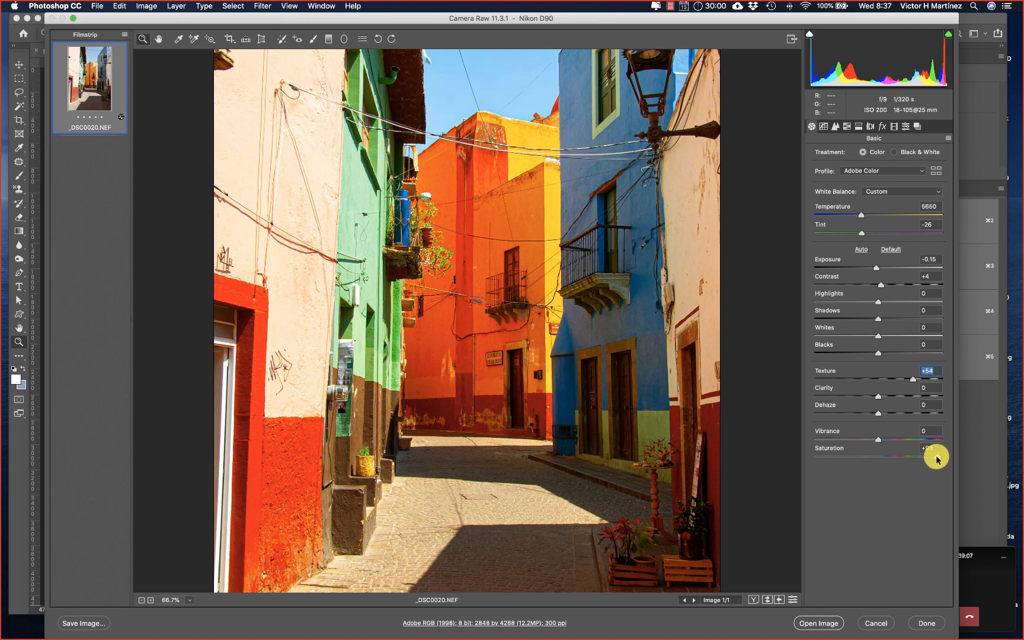
drag(942, 457, 882, 466)
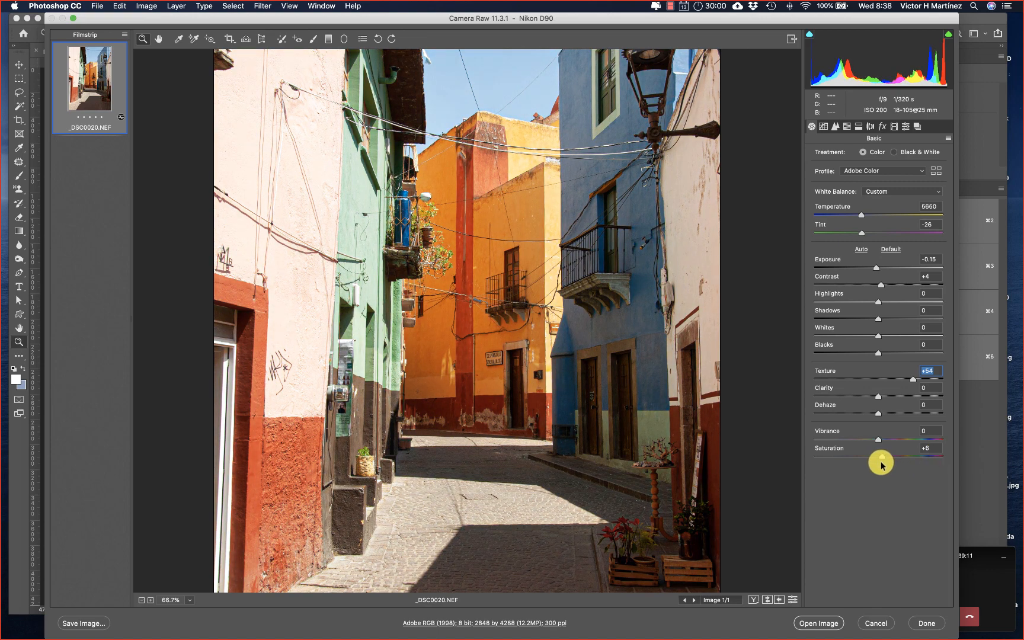
click(882, 466)
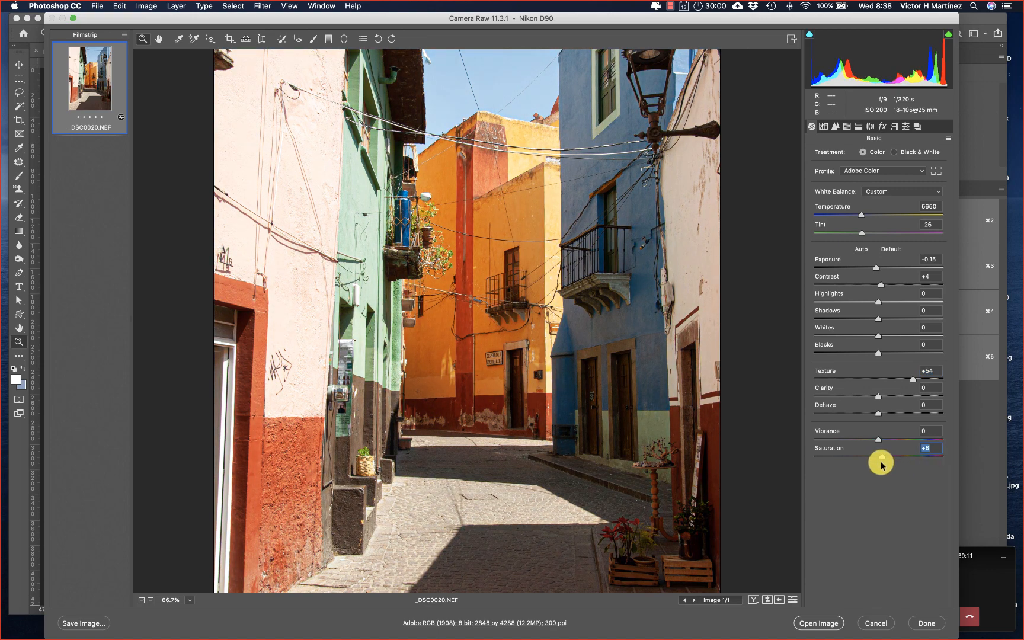
Step: Open the adjusted raw image in Photoshop and enlarge it to 47.2% for viewing
click(811, 623)
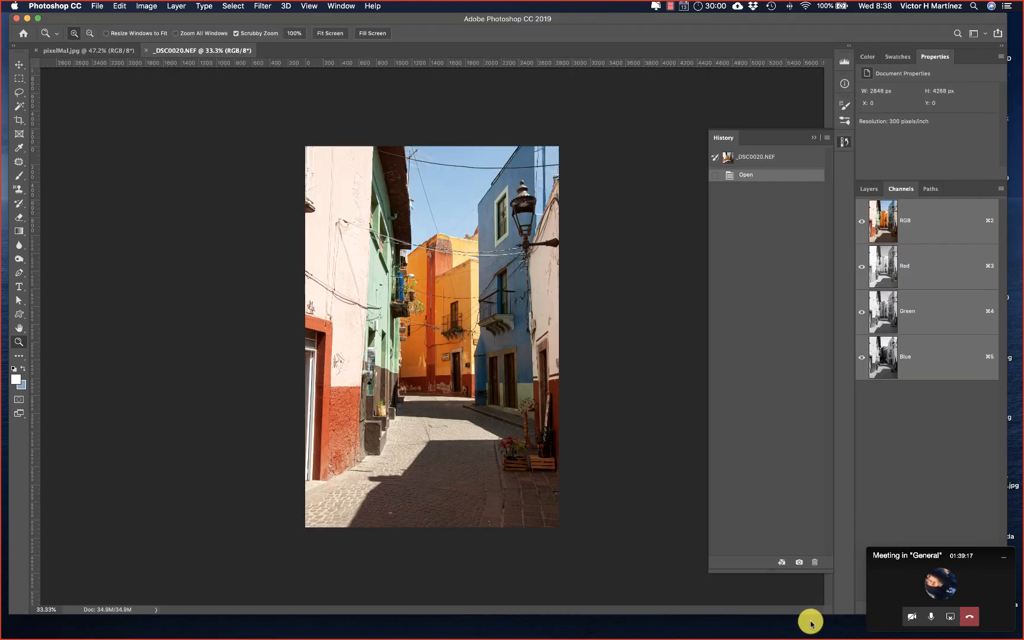
click(575, 422)
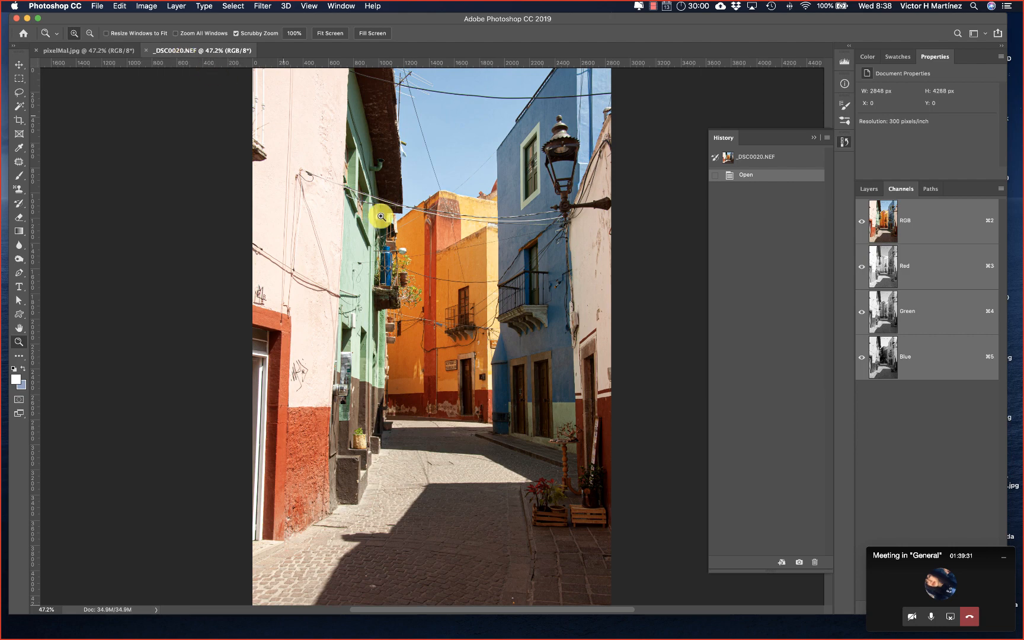
Step: Open _DSC0020.JPG from the desktop's RAW_foto folder in Photoshop
mouse_move(1020, 634)
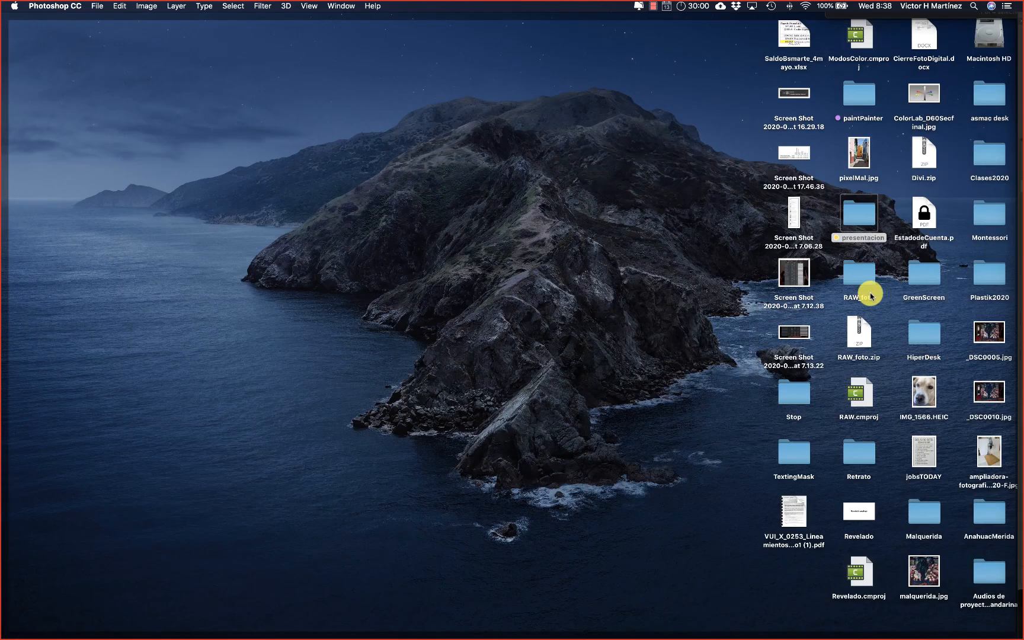
double_click(869, 284)
click(282, 136)
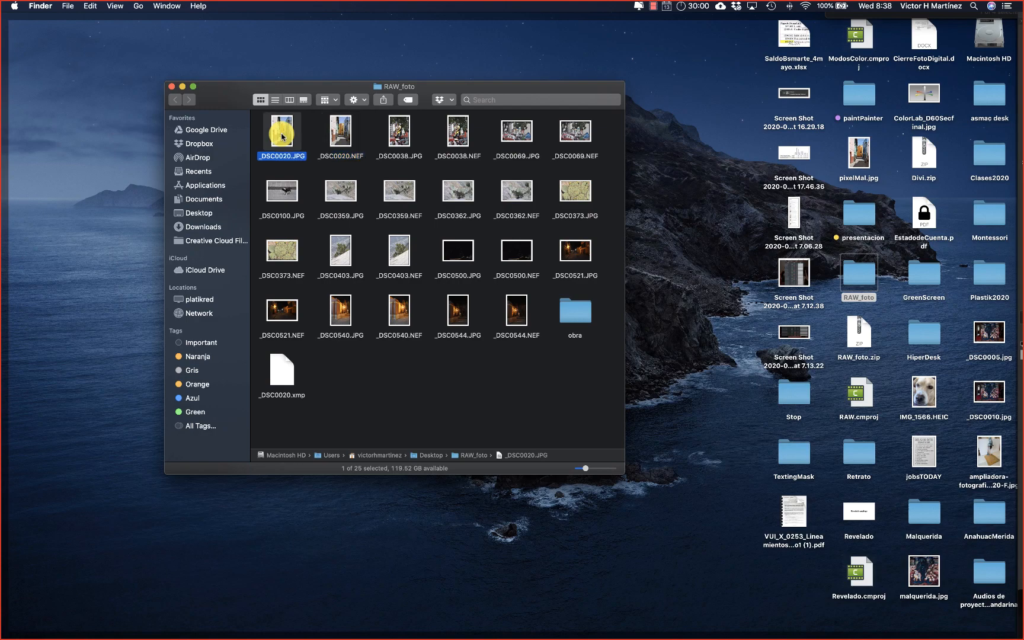
drag(282, 136, 679, 627)
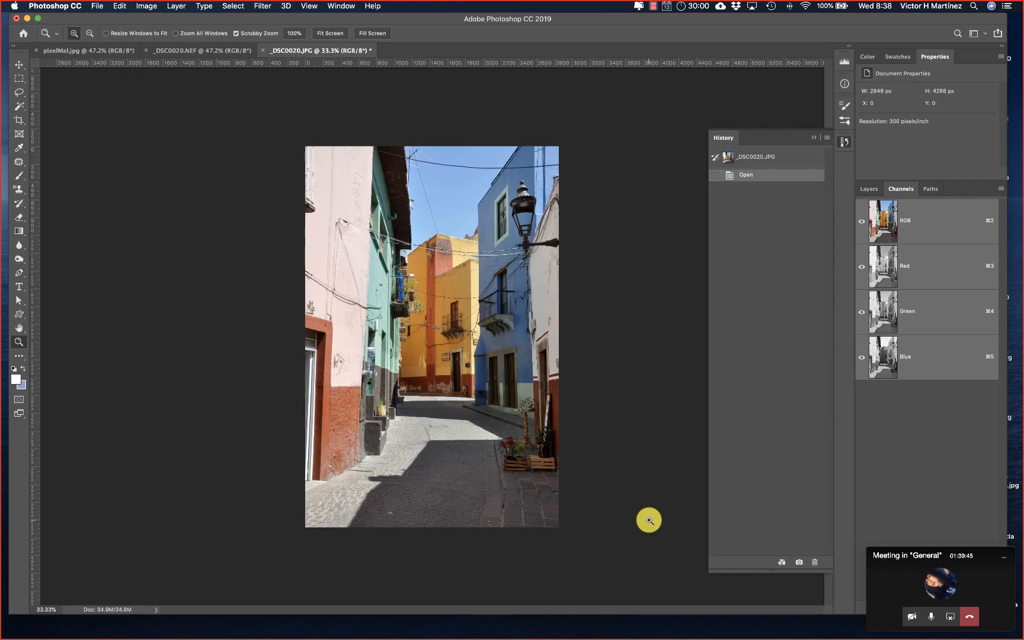
Step: Compare the colours of the developed _DSC0020.NEF with _DSC0020.JPG, with both whole photos fitted to the window
key(super+0)
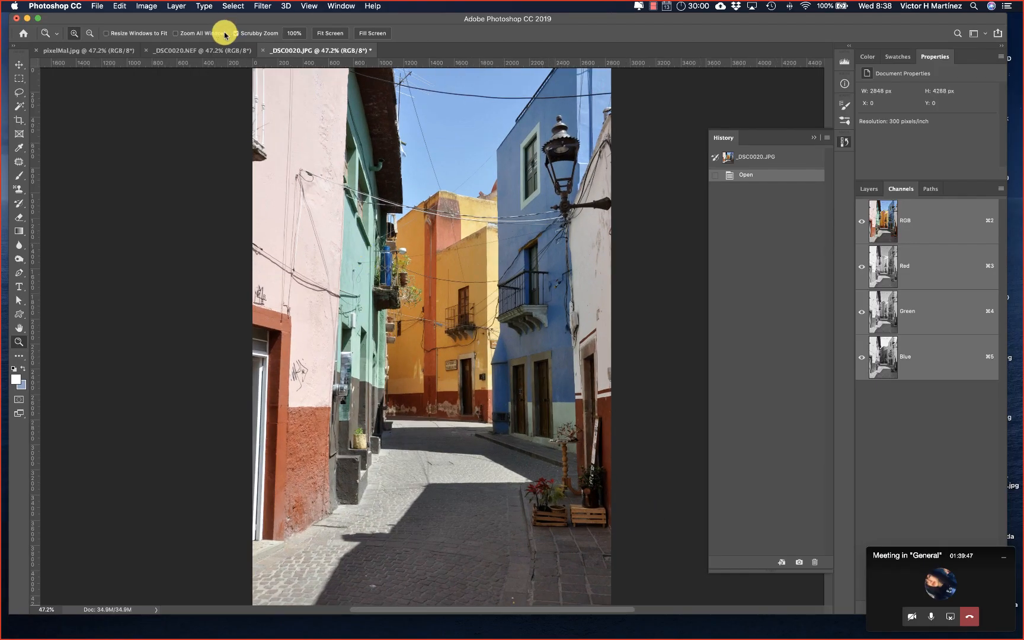
click(203, 51)
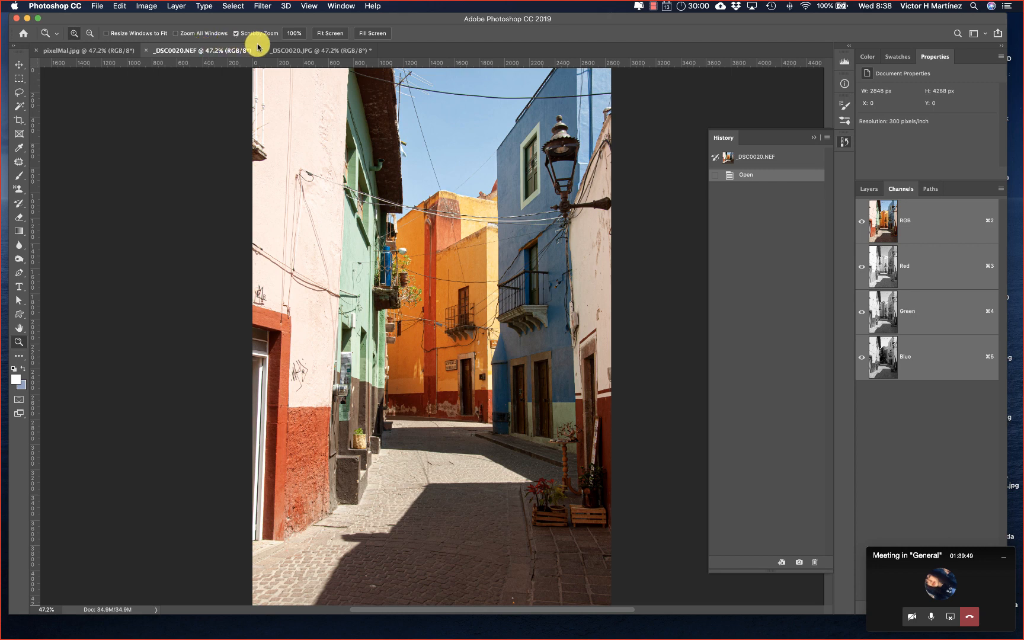
click(275, 52)
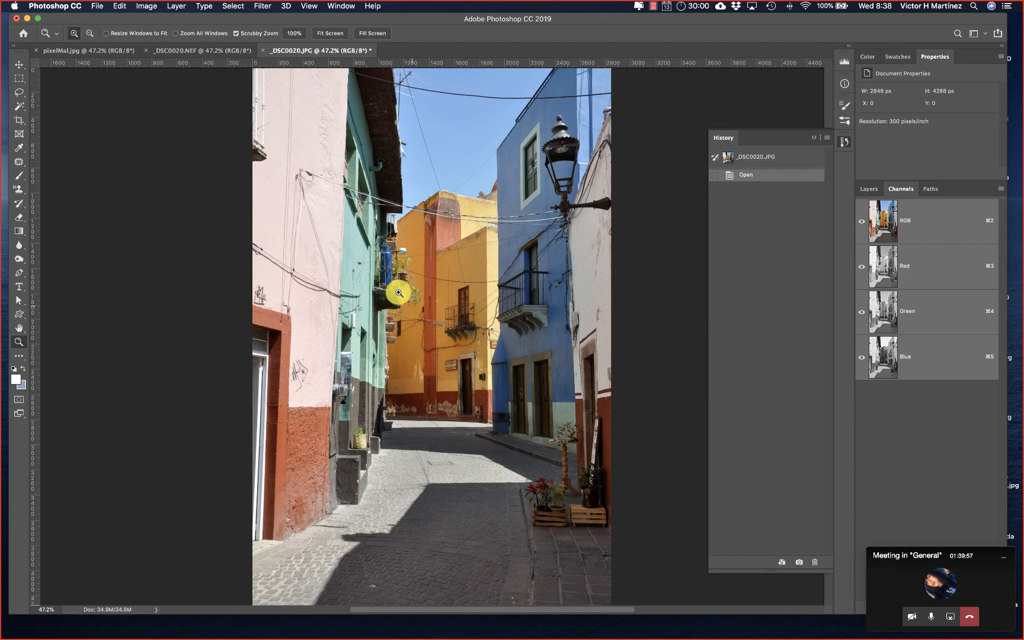
click(224, 53)
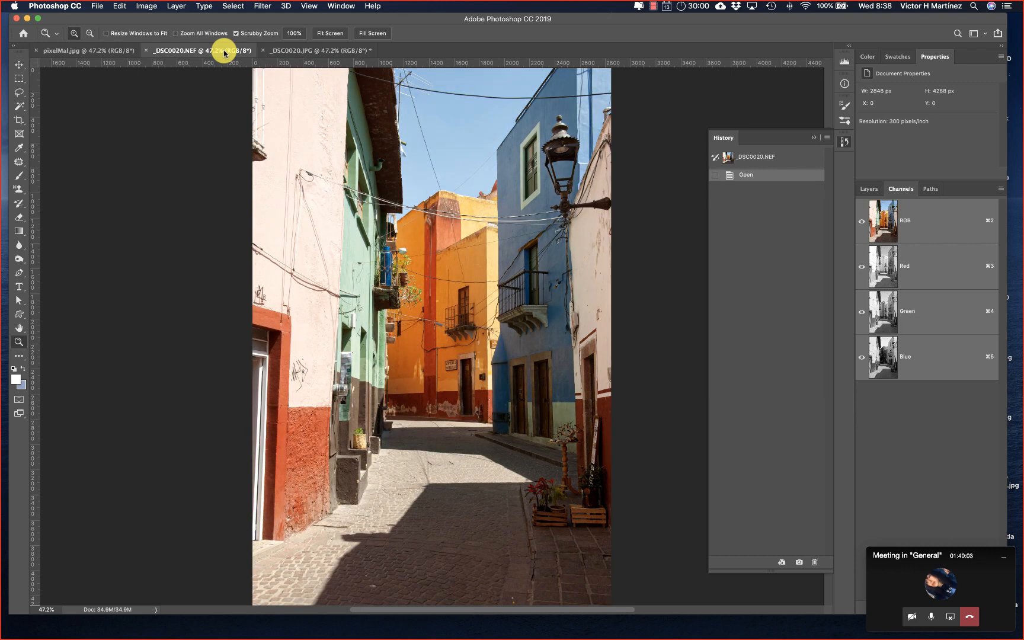
Step: Compare the building details in _DSC0020.NEF and _DSC0020.JPG at 100%, and view the whole NEF photo again
drag(453, 250, 434, 247)
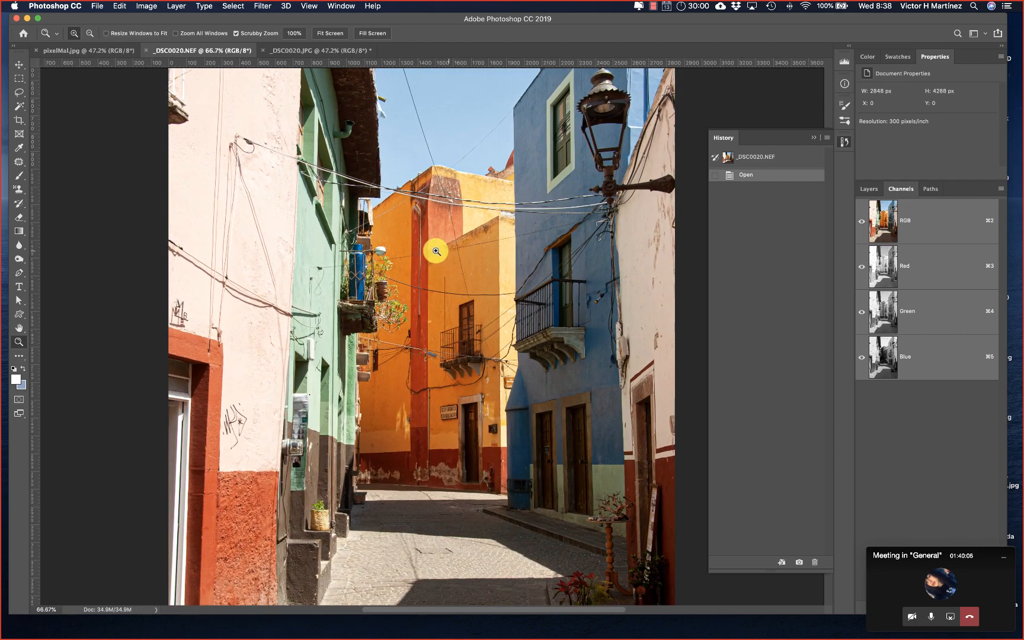
double_click(17, 343)
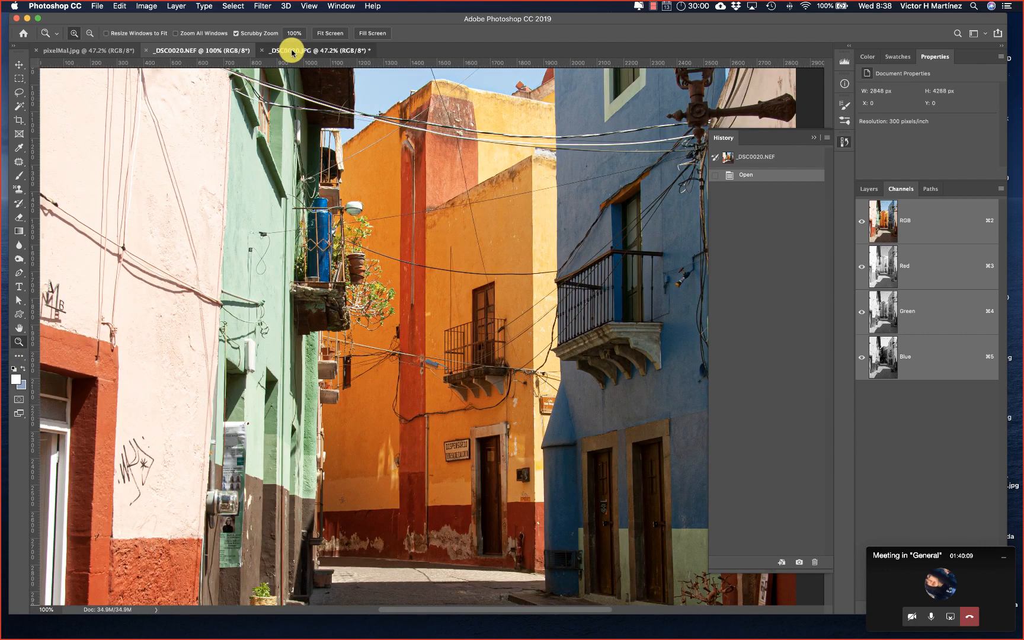
click(292, 52)
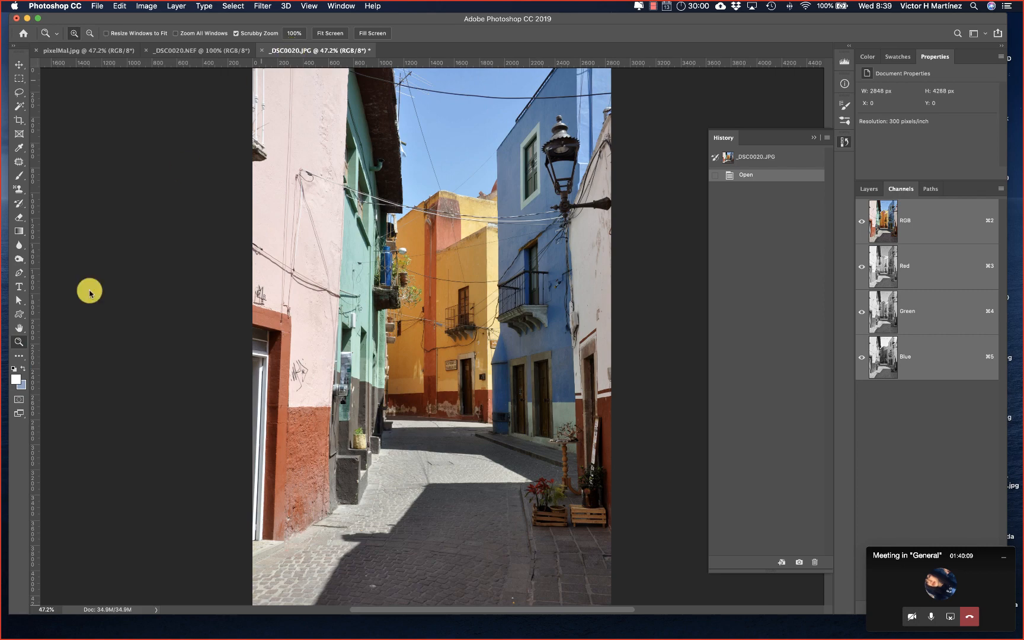
double_click(16, 343)
click(237, 53)
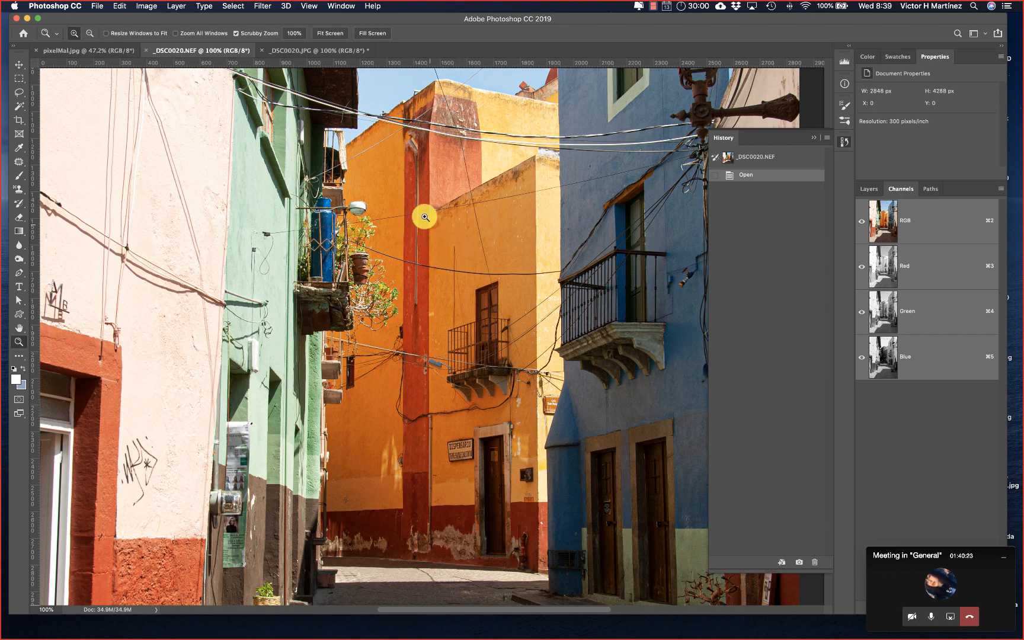
click(337, 51)
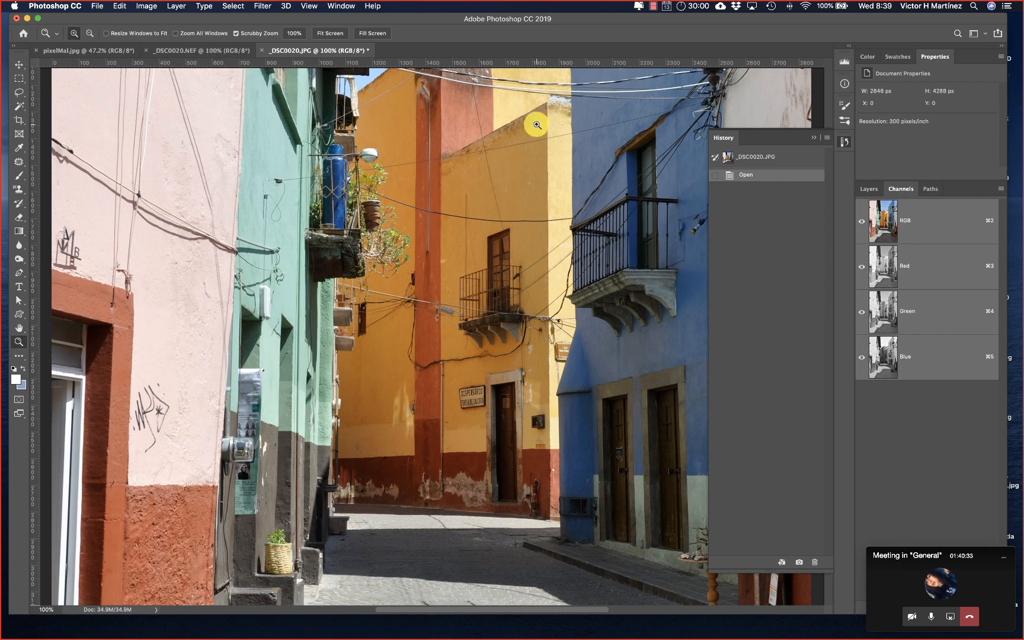
click(193, 52)
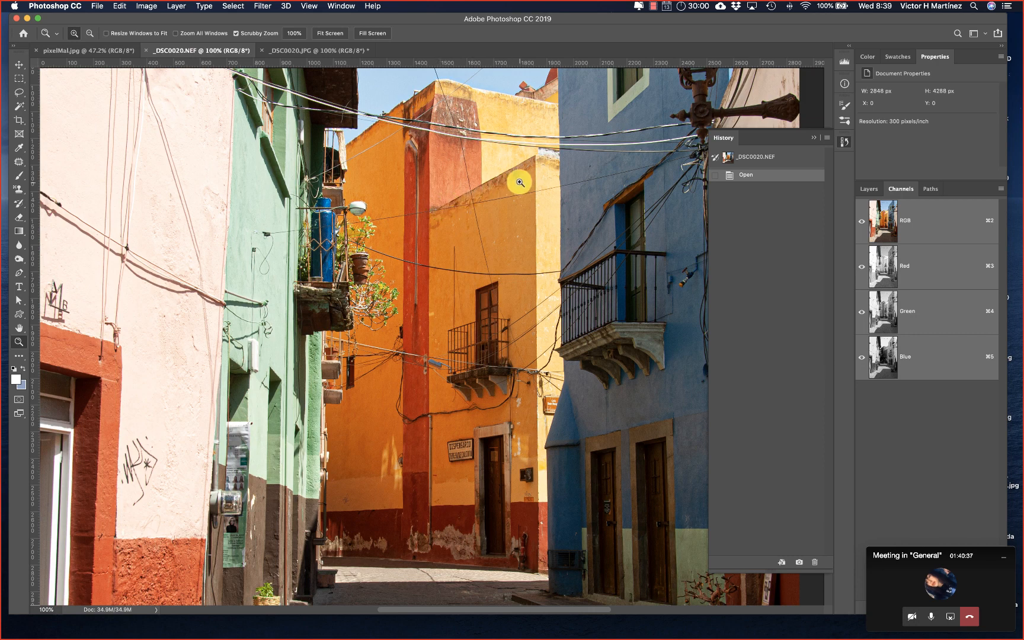
key(super+0)
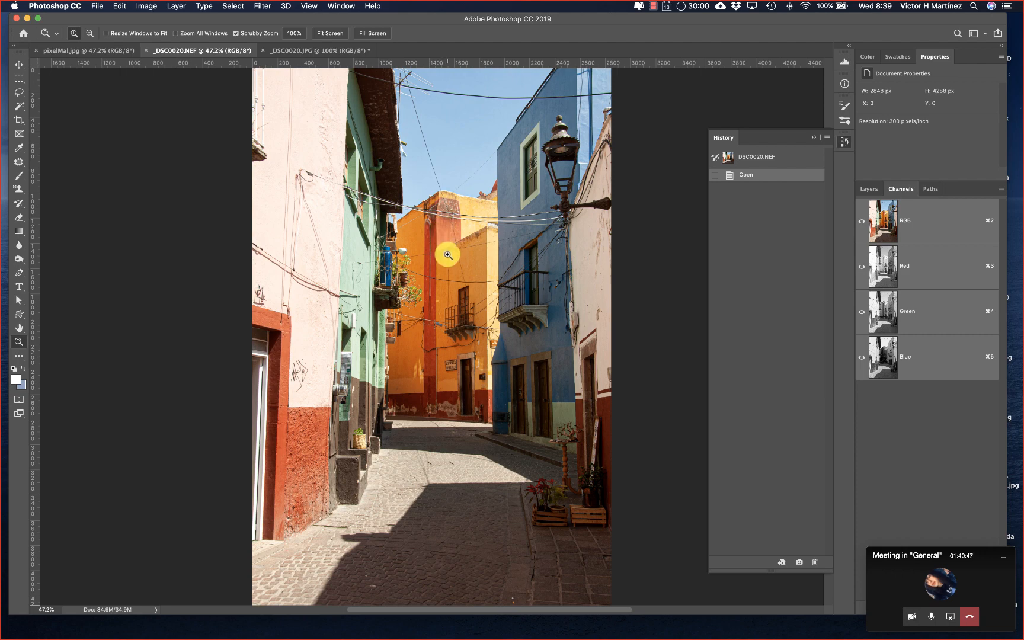
click(445, 228)
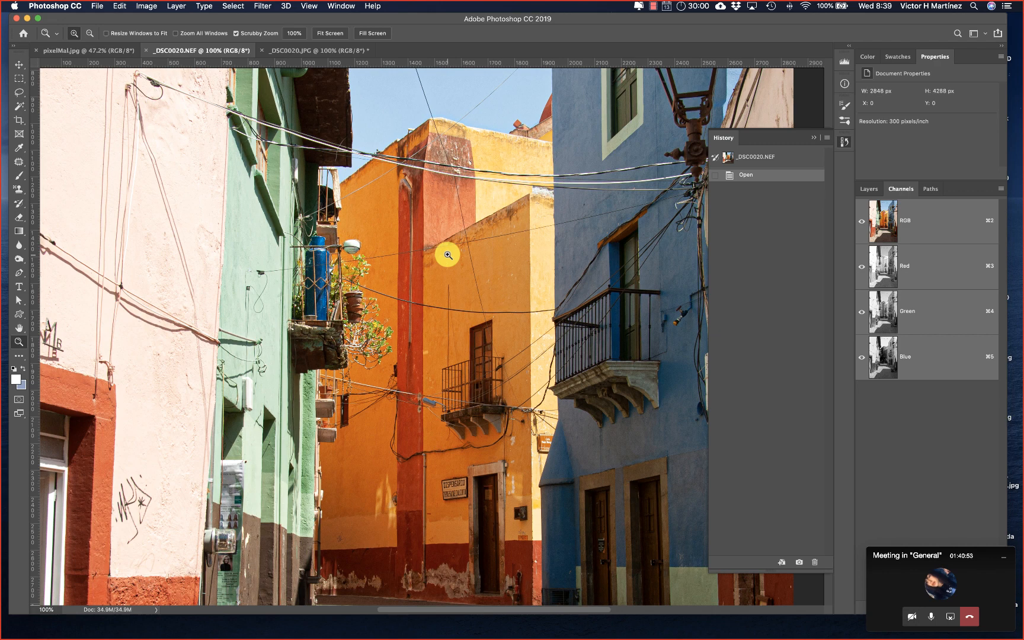
key(super+0)
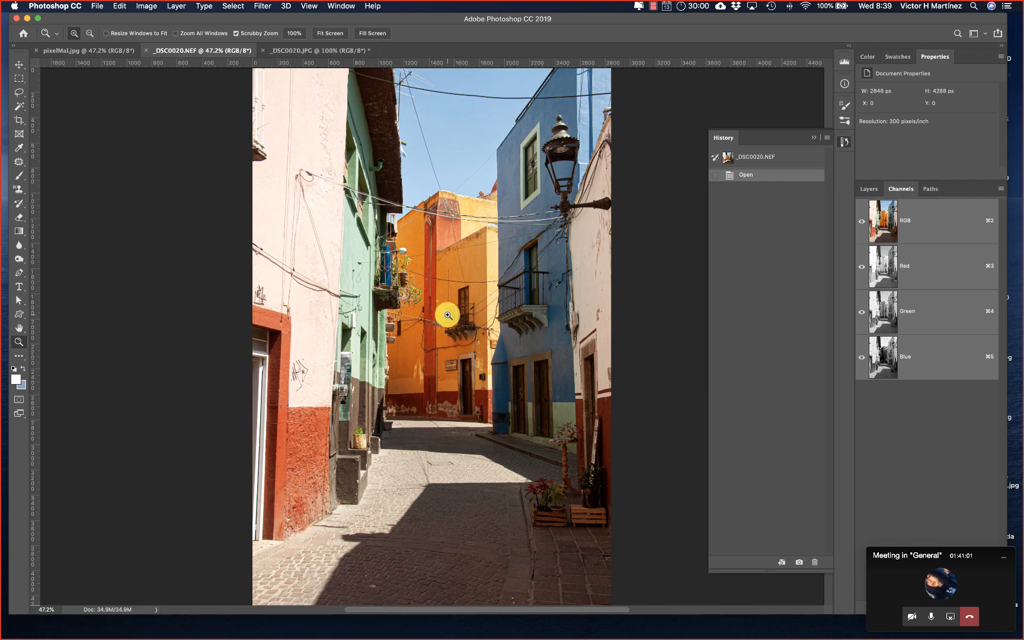
Step: Save the developed NEF photo to the Desktop in Photoshop format as ajusteCalle.psd
click(97, 6)
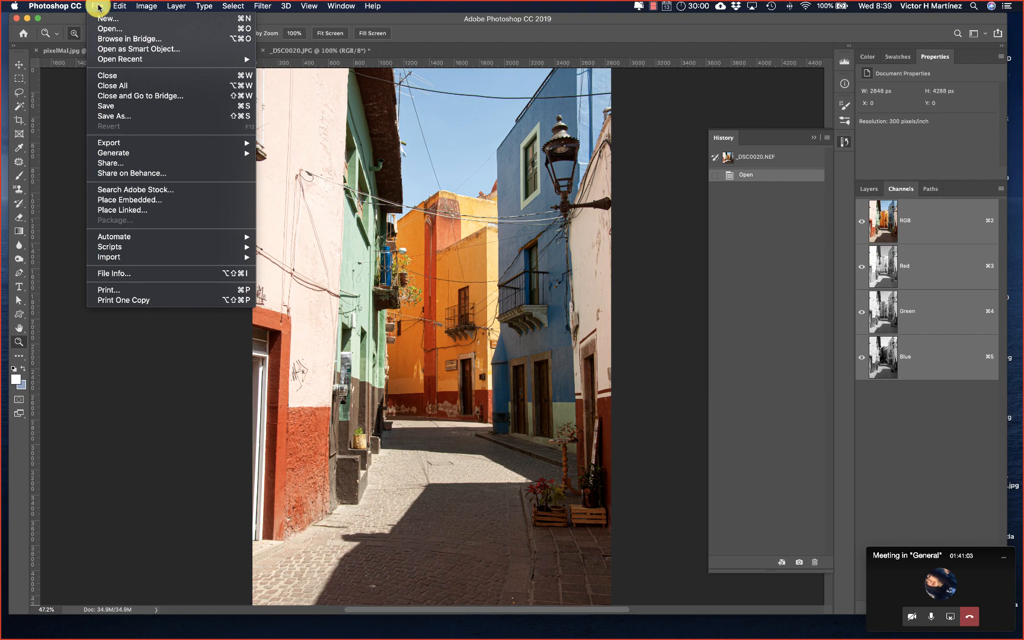
click(109, 106)
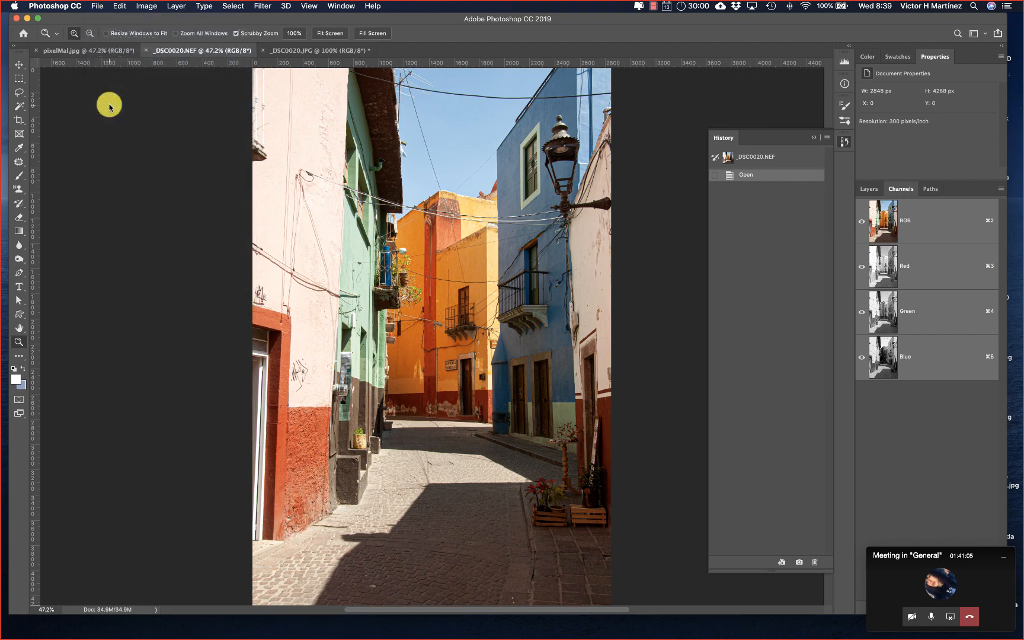
click(451, 332)
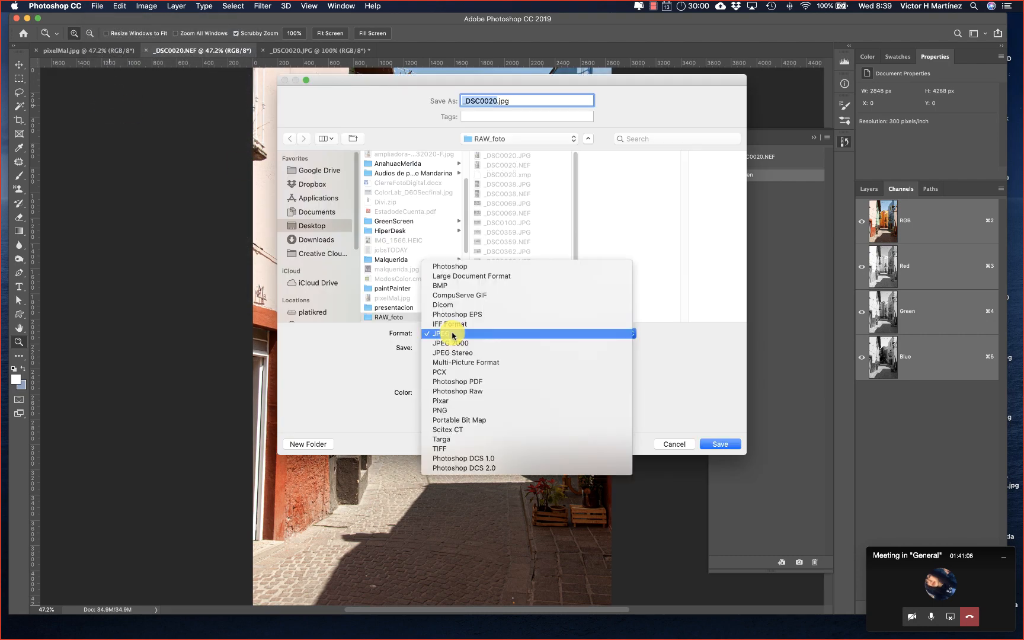
click(454, 268)
text(s)
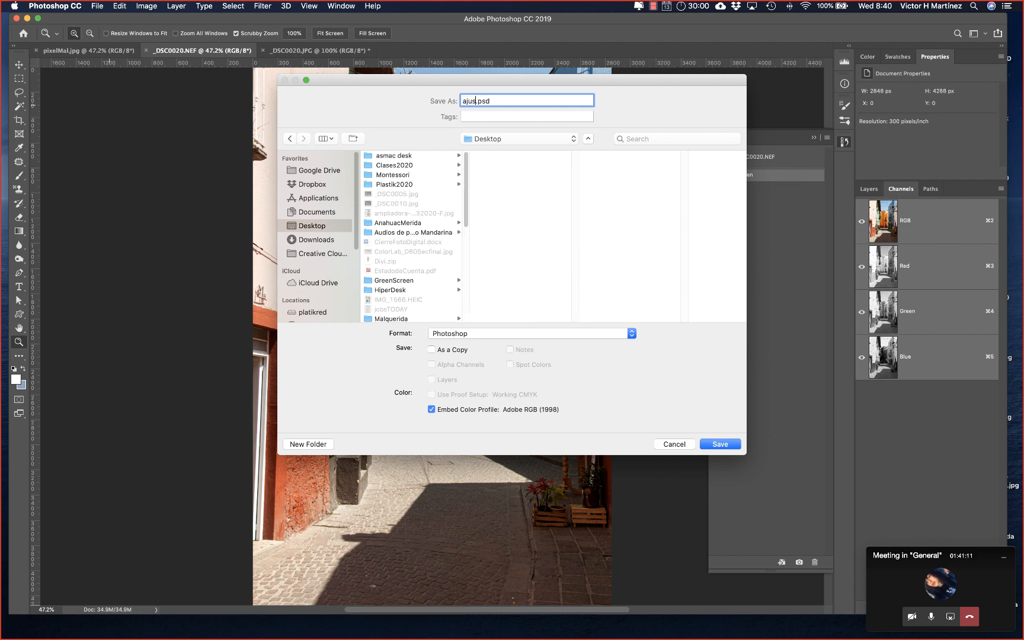
text(te)
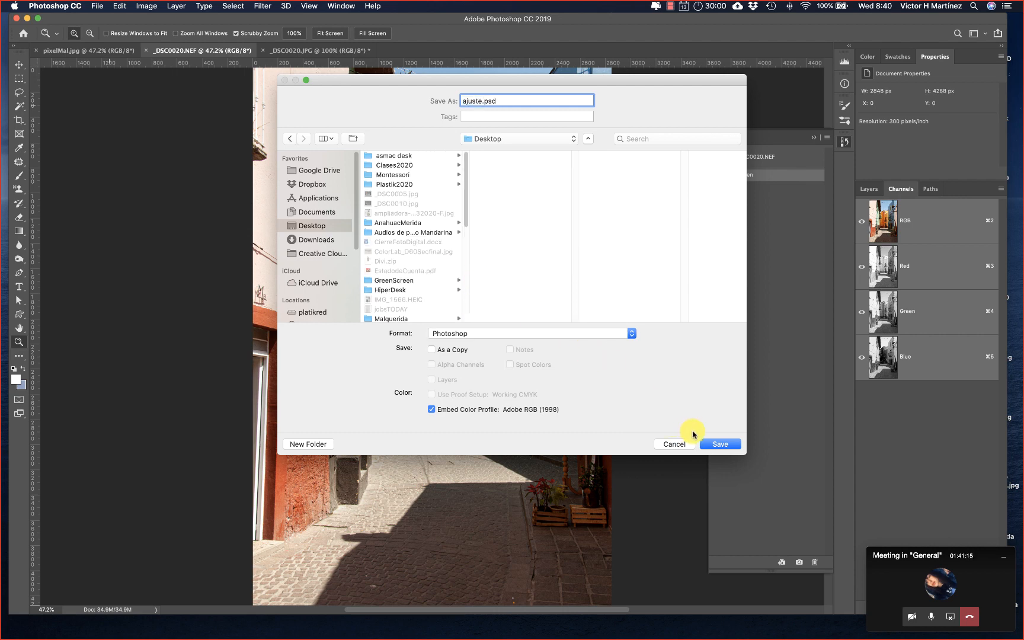
text(Calle)
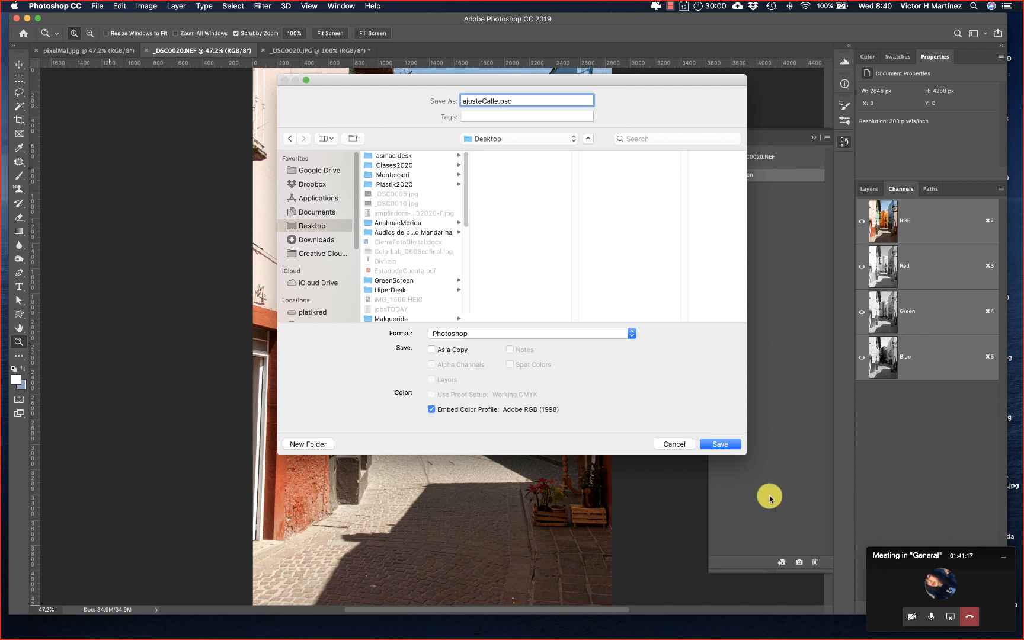
click(719, 445)
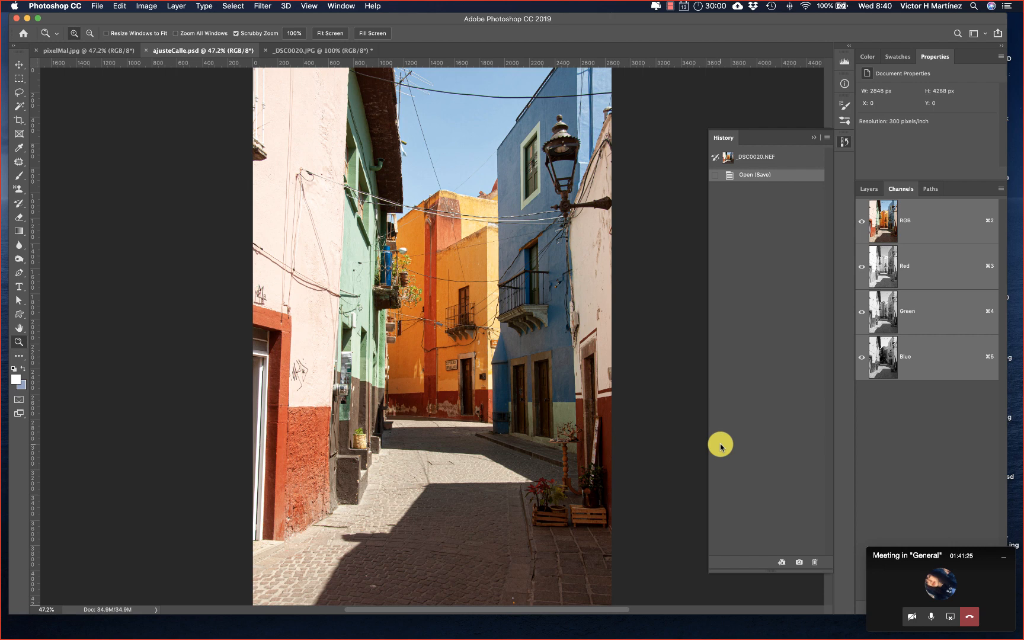
Step: Save the developed photo to the Desktop also as ajusteCalle.jpg in JPEG format with Maximum quality 10
click(98, 6)
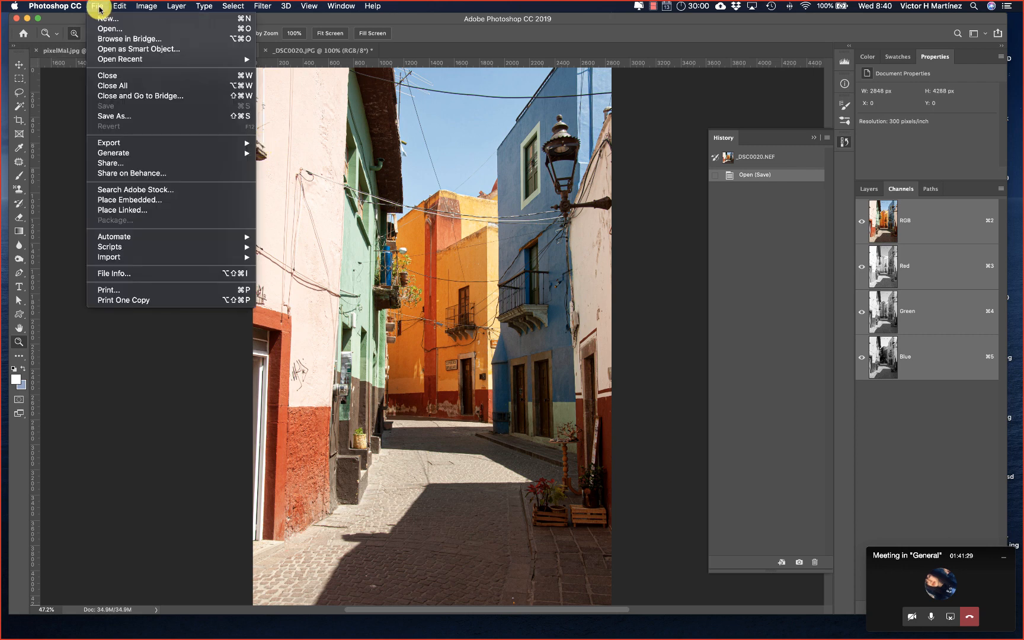
click(131, 115)
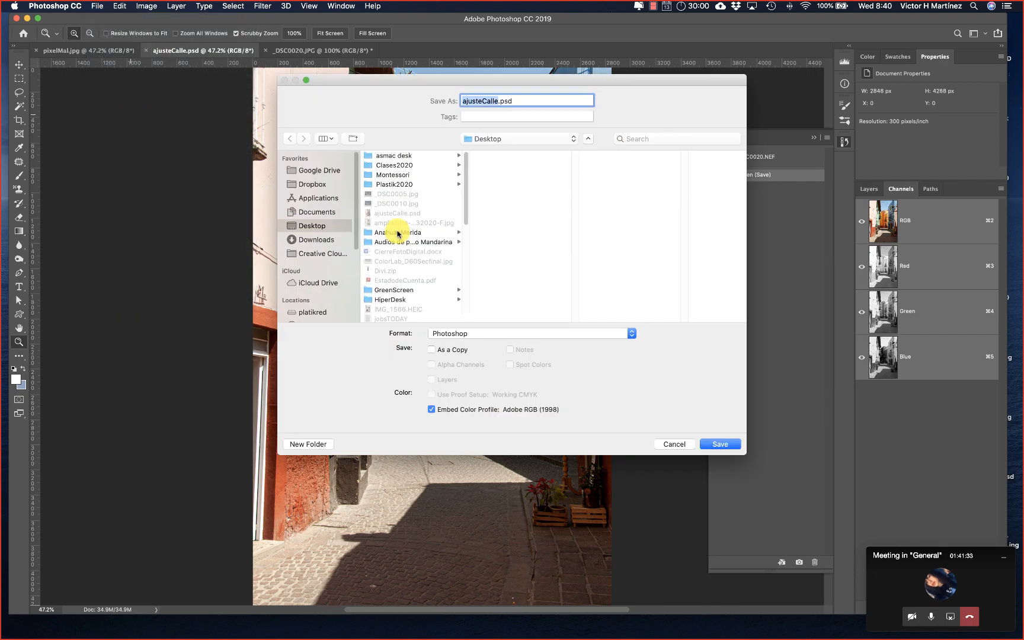
click(480, 334)
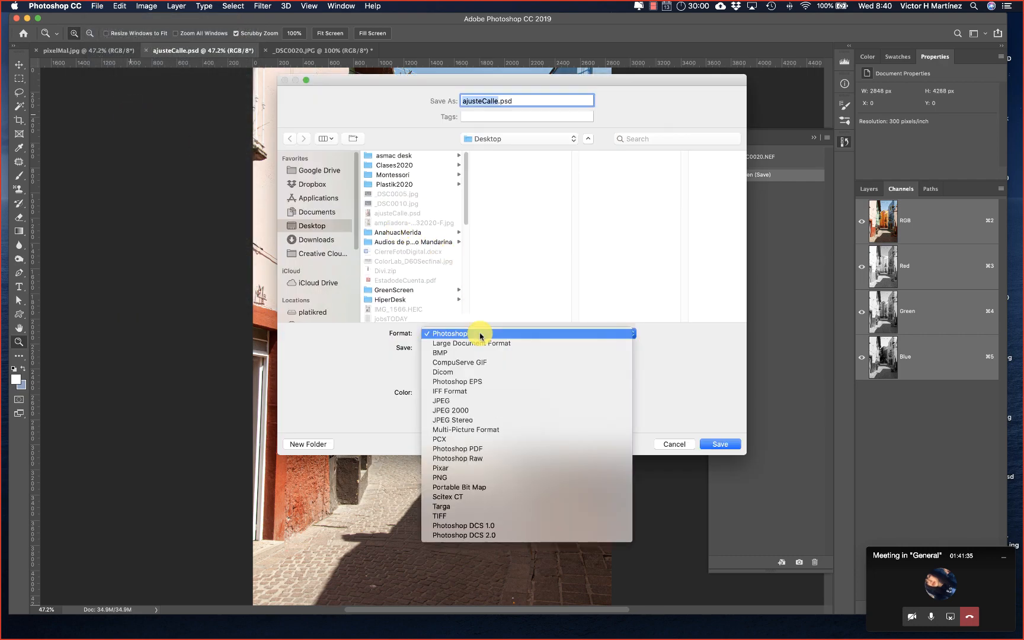
click(474, 404)
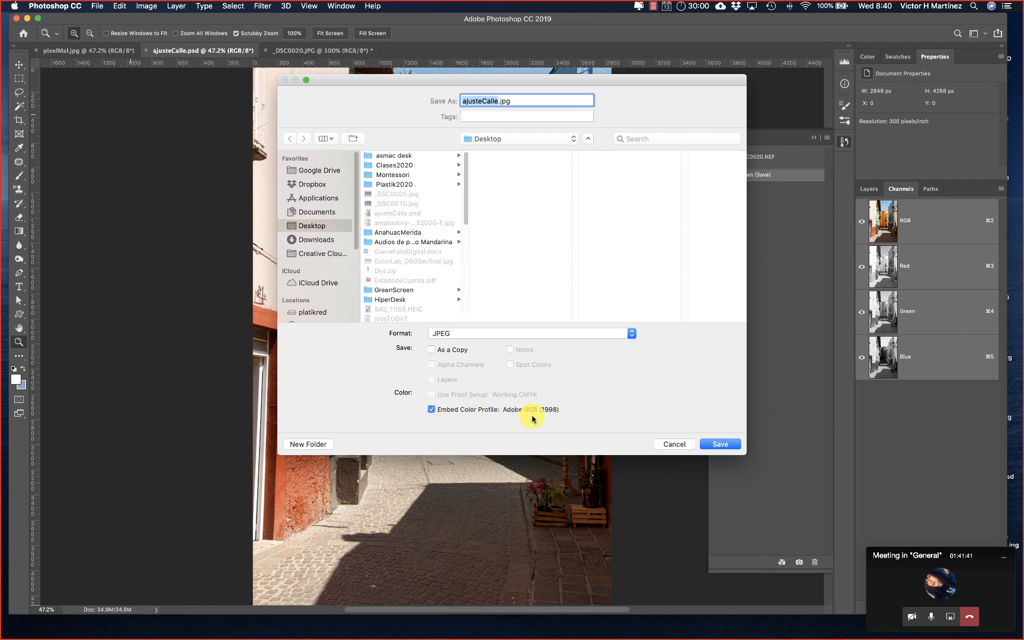
click(711, 443)
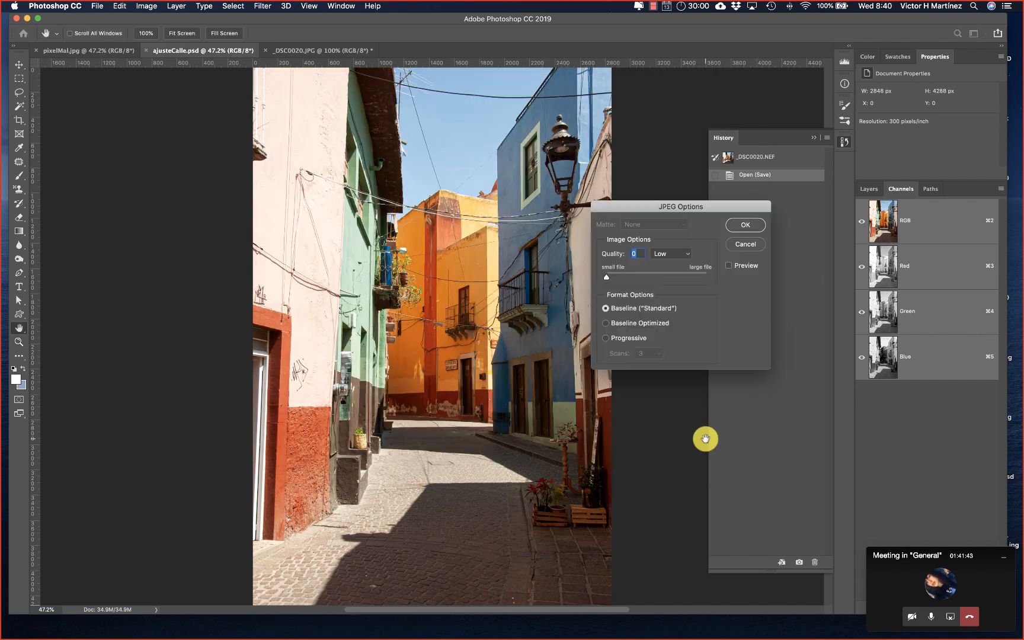
drag(608, 280, 694, 279)
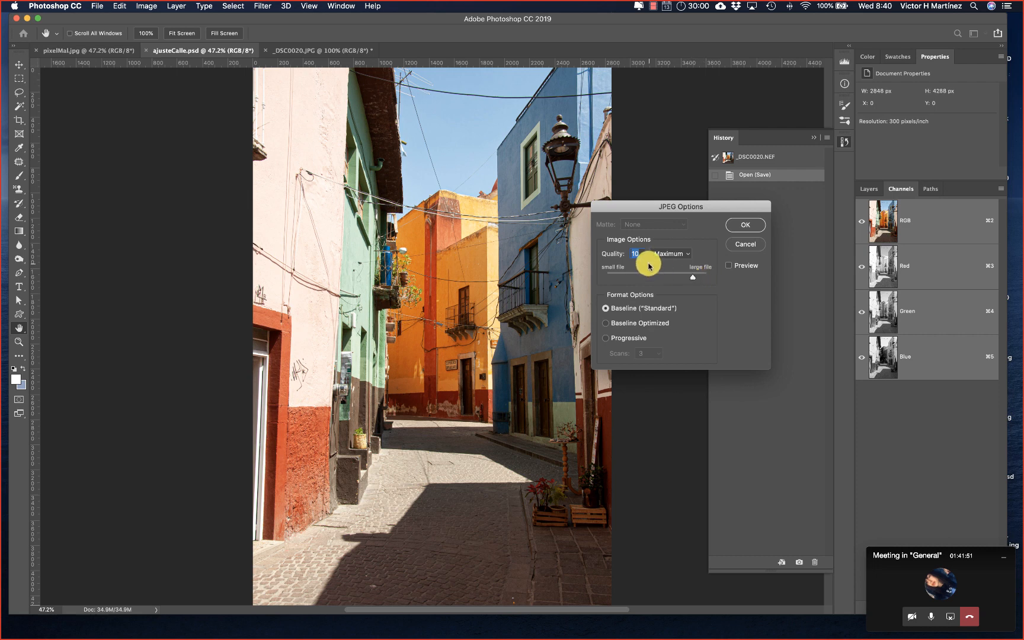
click(733, 223)
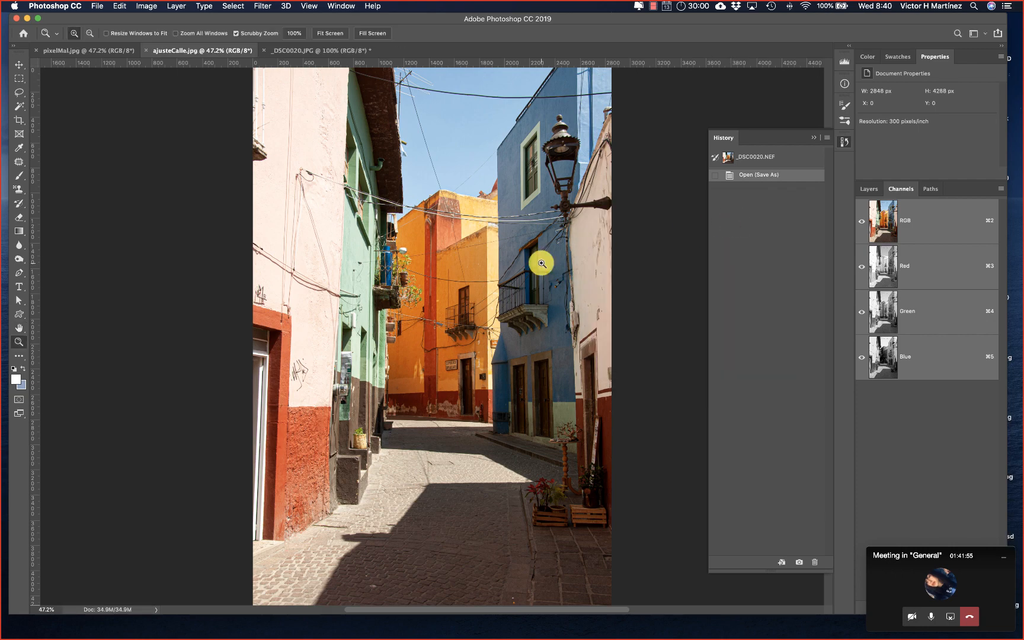
Step: Compare ajusteCalle.jpg with the original _DSC0020.JPG, viewing both at 100%
click(302, 52)
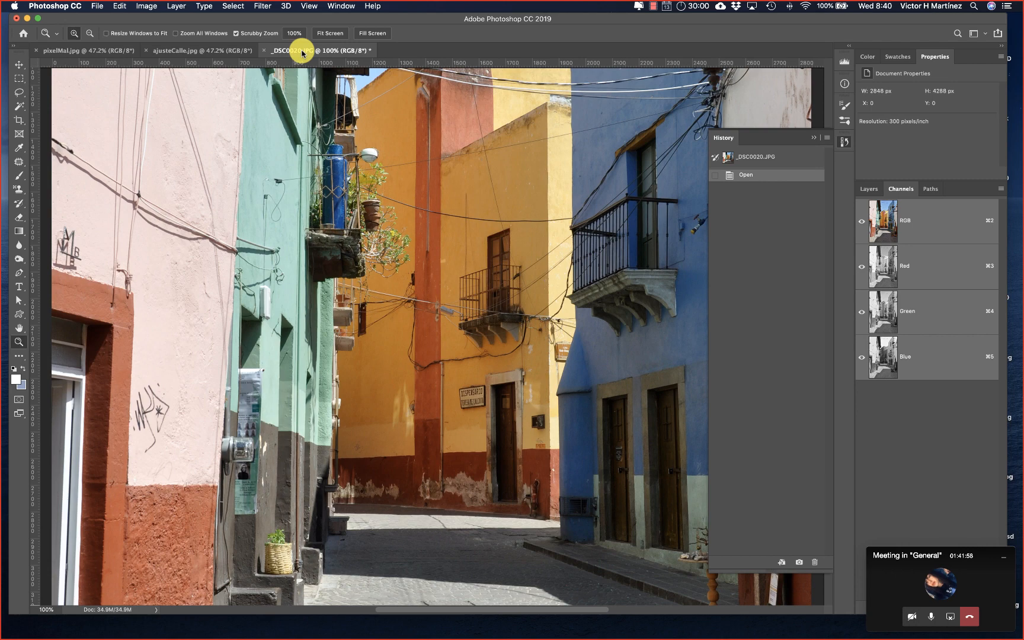
click(210, 50)
double_click(19, 342)
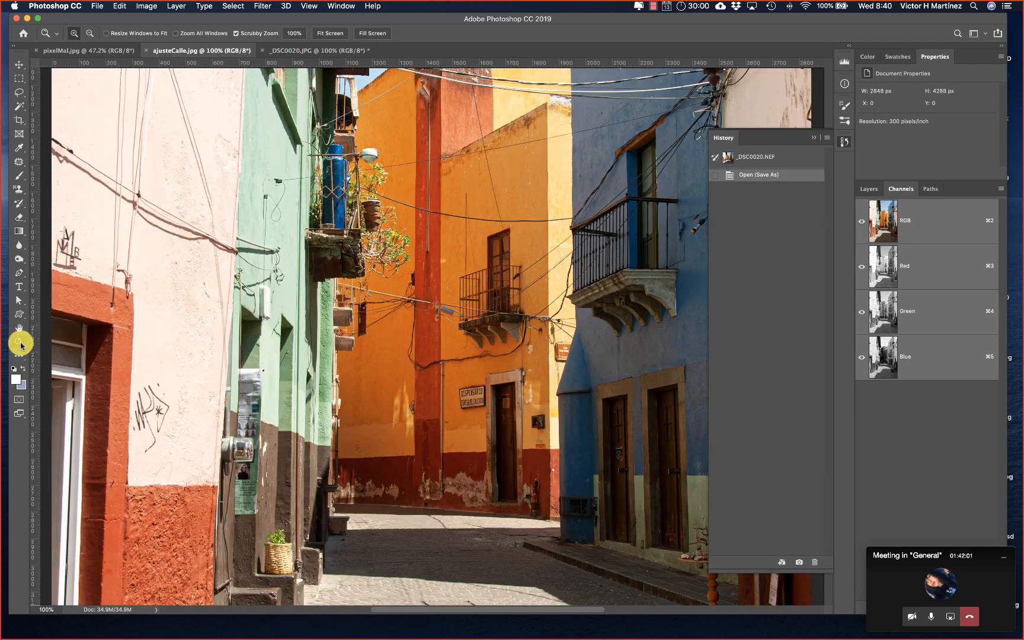
click(320, 52)
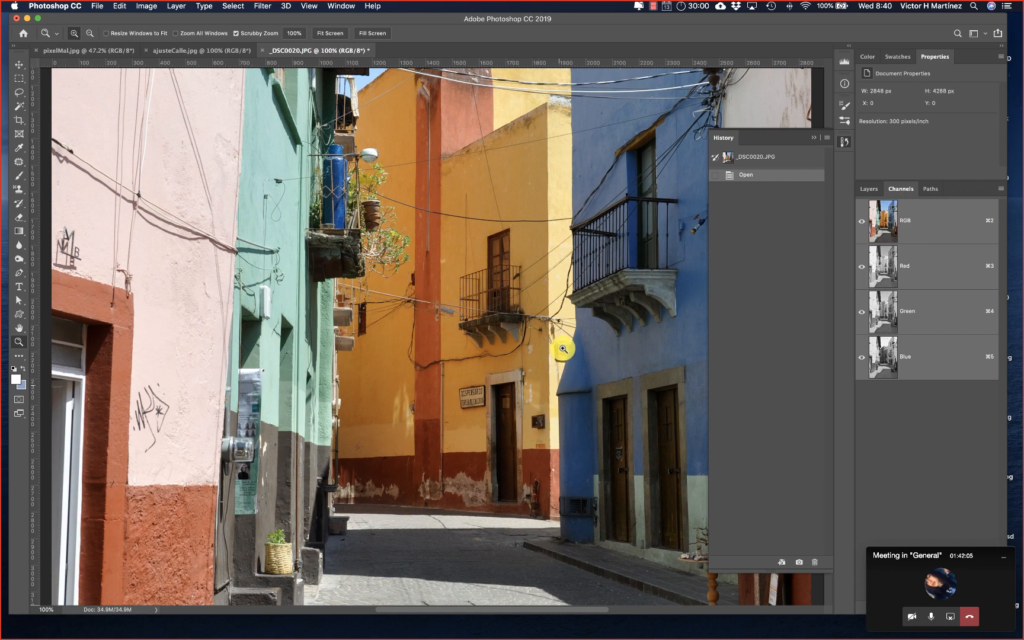
click(211, 51)
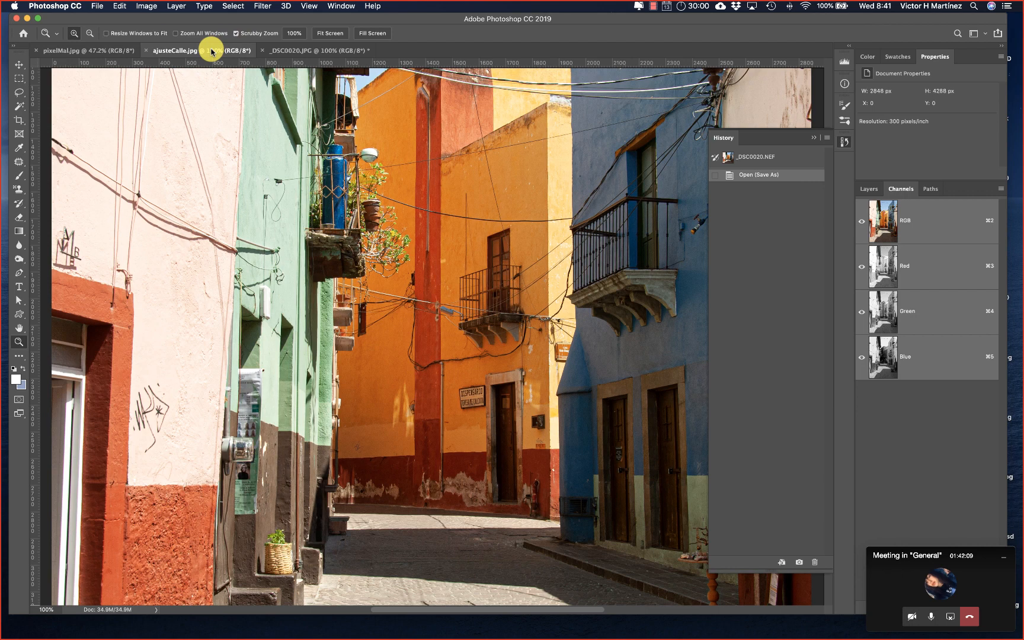
click(275, 52)
click(217, 51)
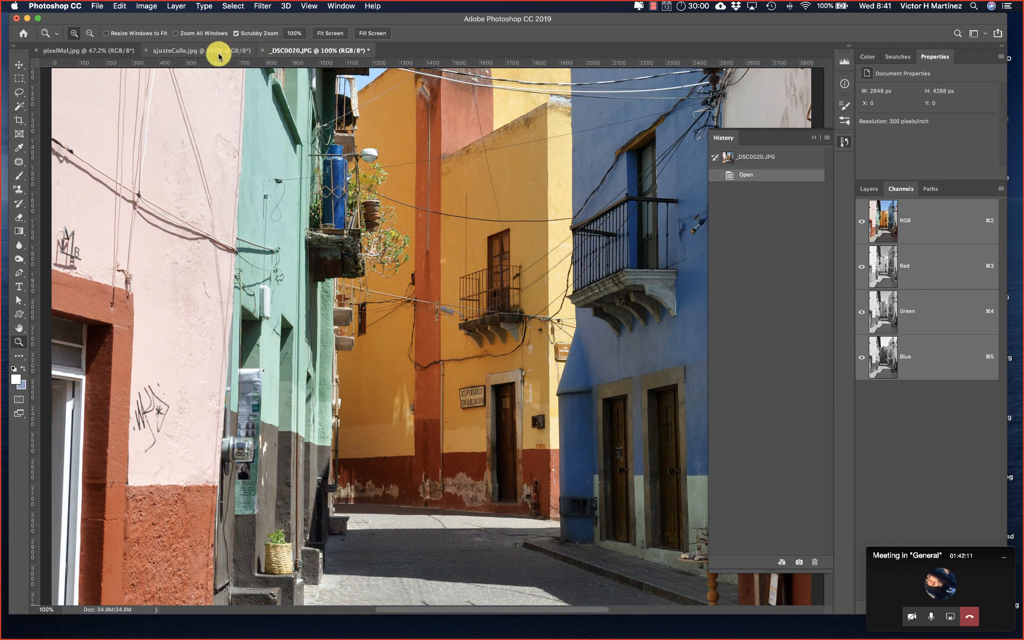